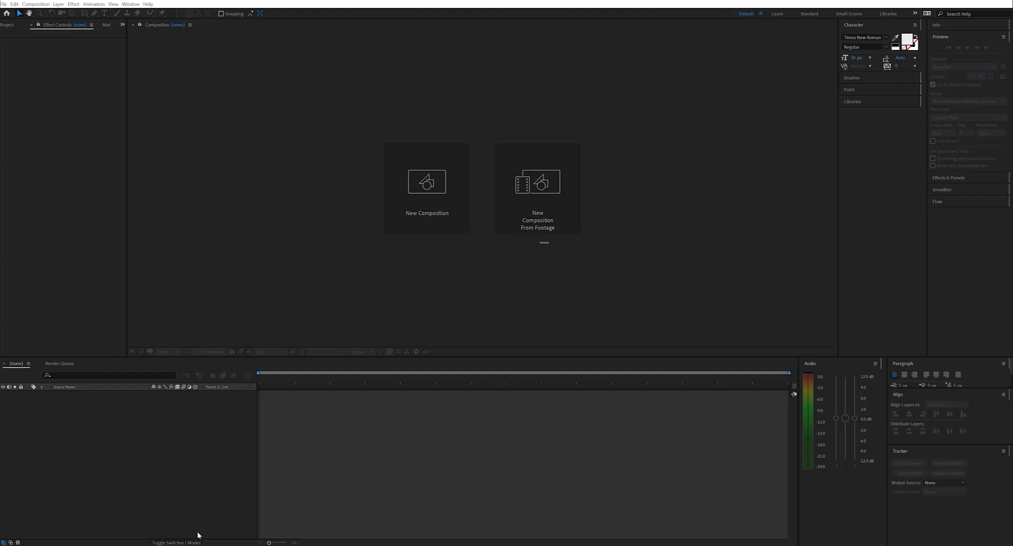
- Create a new 640 × 640 px composition at 30 fps with a 30-second duration and a black background
click(45, 5)
click(46, 13)
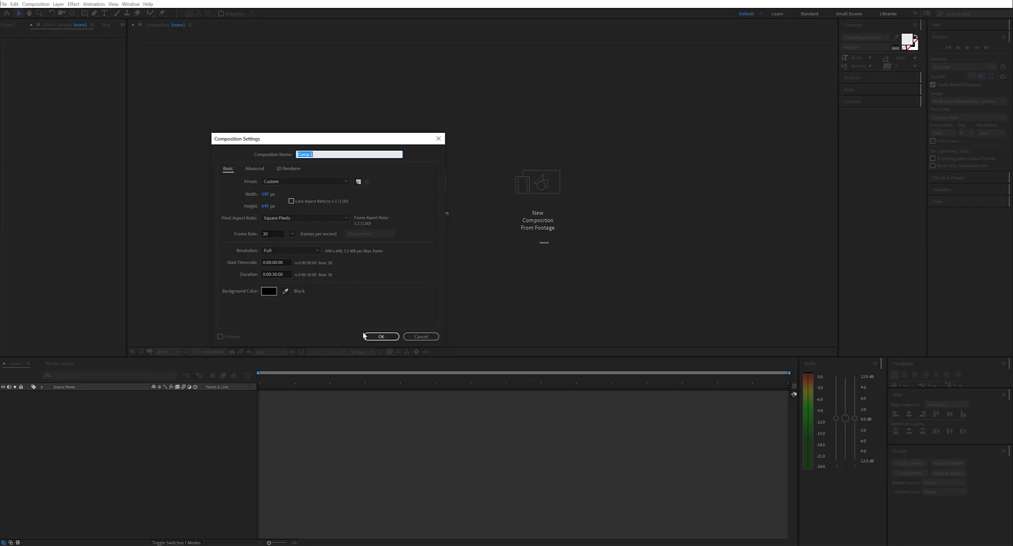
click(379, 337)
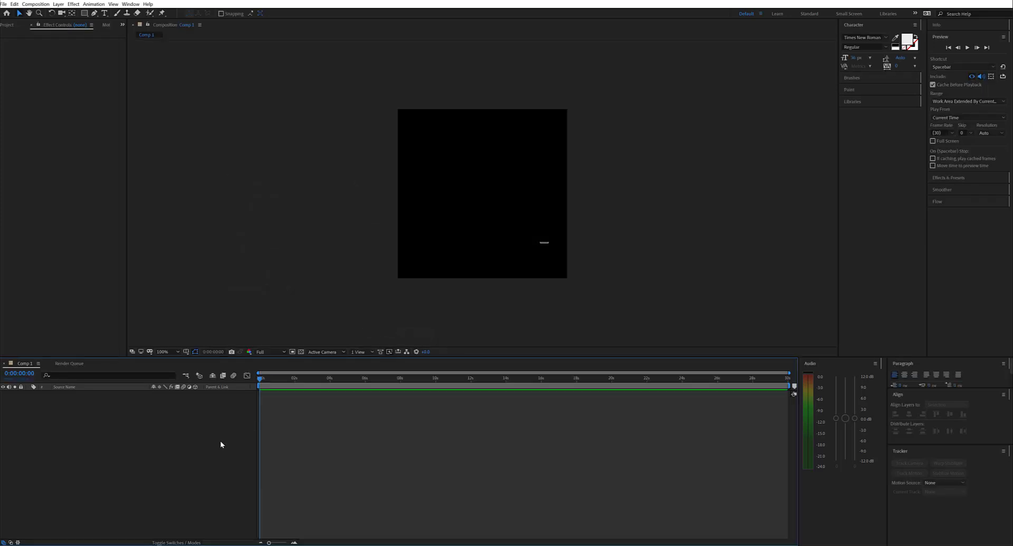
- Add a medium purple solid layer at composition size
right_click(131, 430)
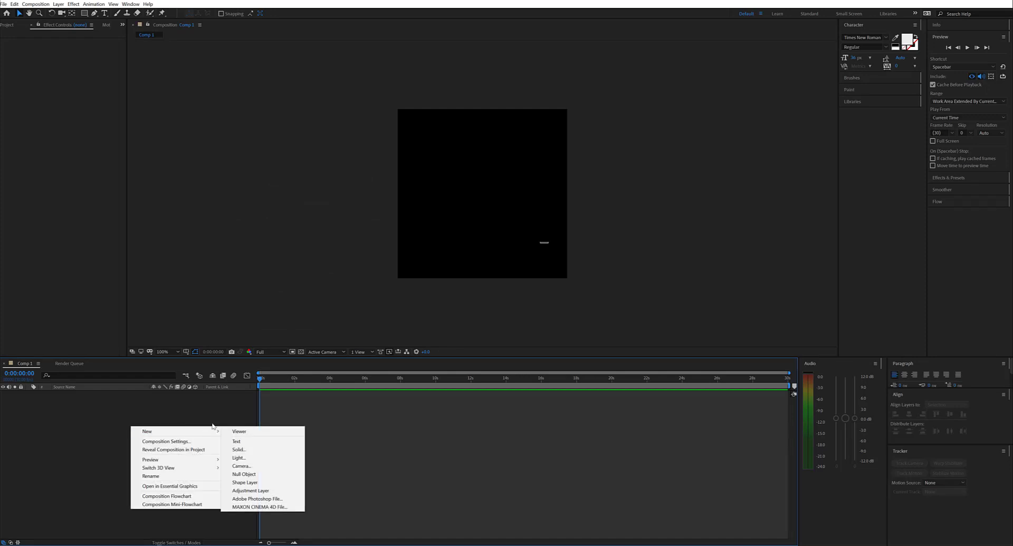
mouse_move(193, 432)
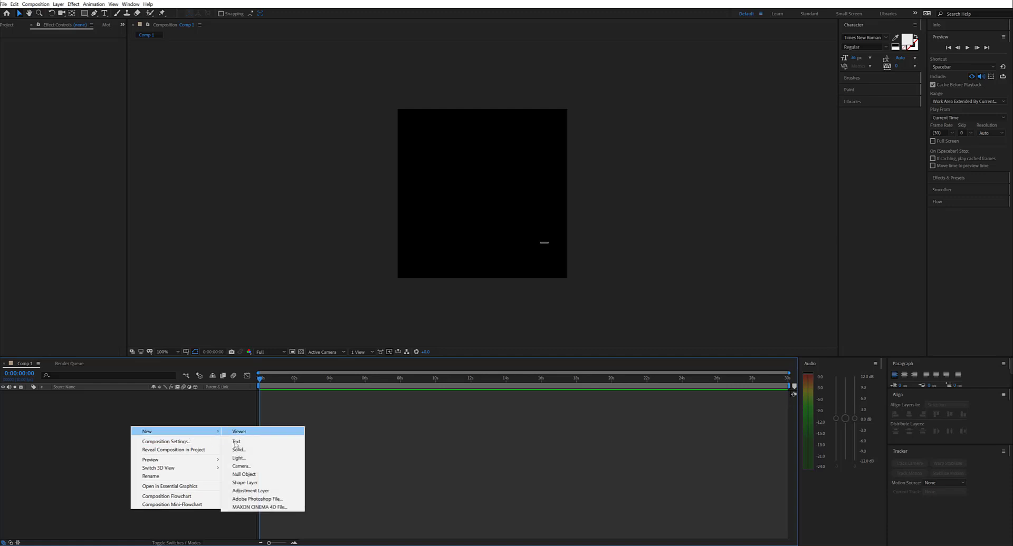
click(236, 451)
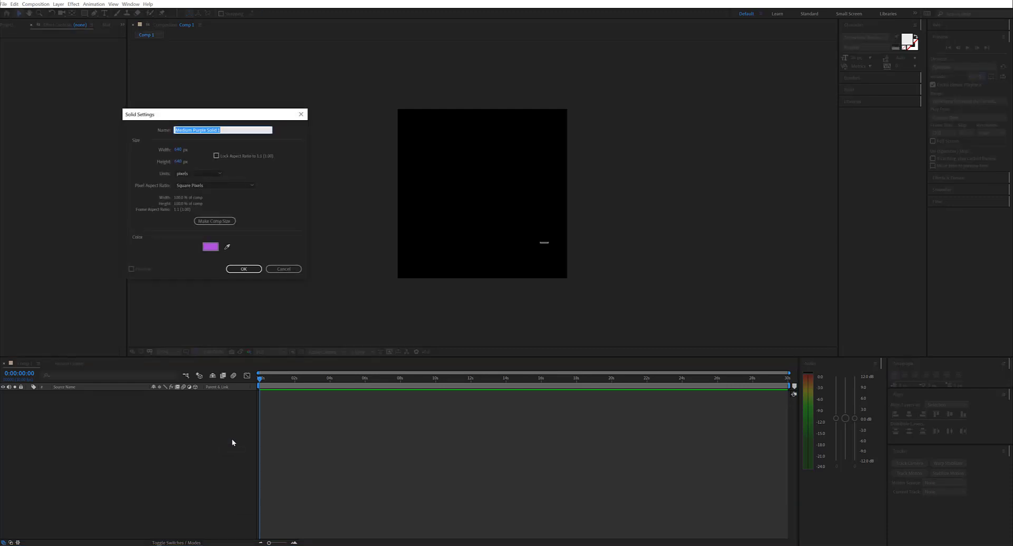
click(236, 269)
click(244, 270)
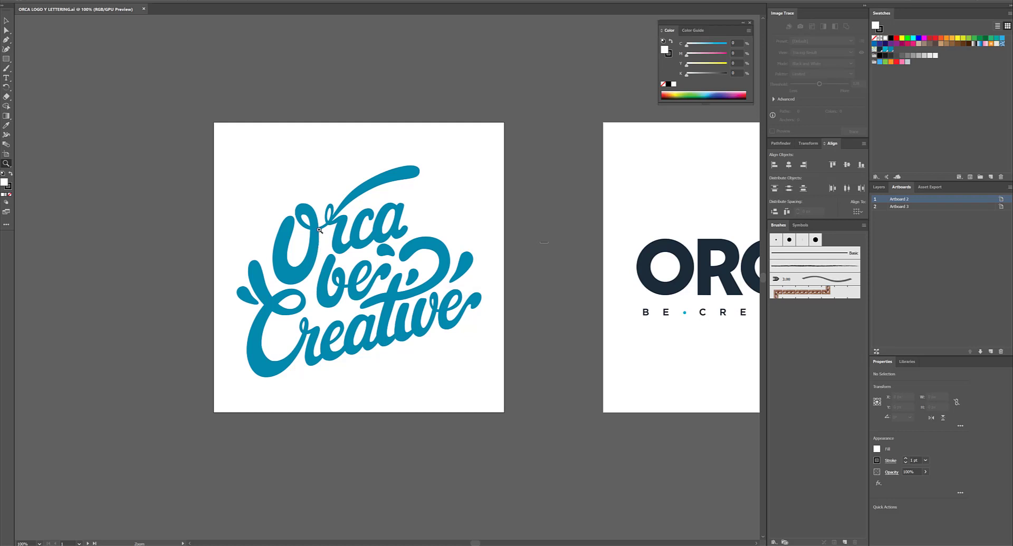
- Copy the Orca lettering path from the Illustrator artwork and paste it onto the purple solid in After Effects as masks
click(7, 31)
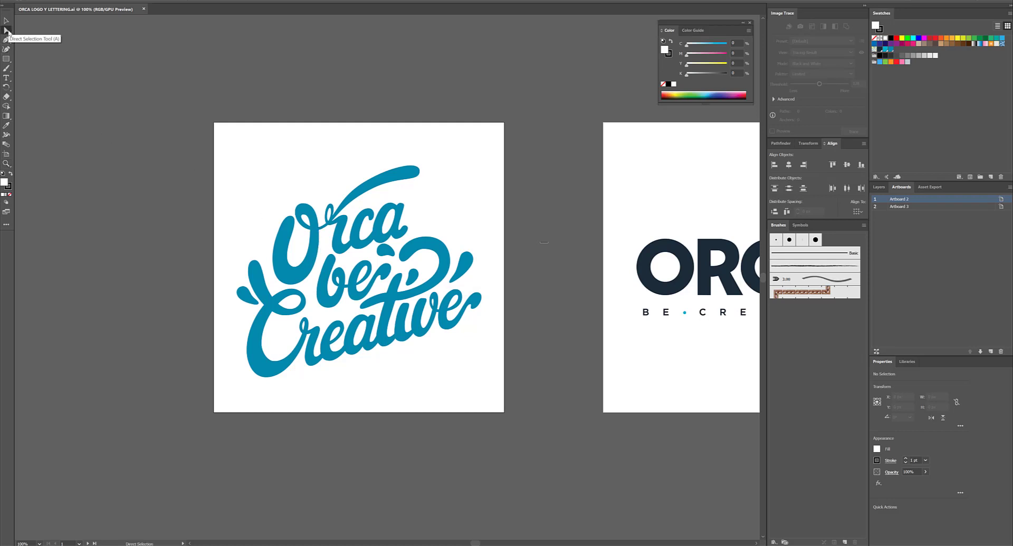
click(330, 226)
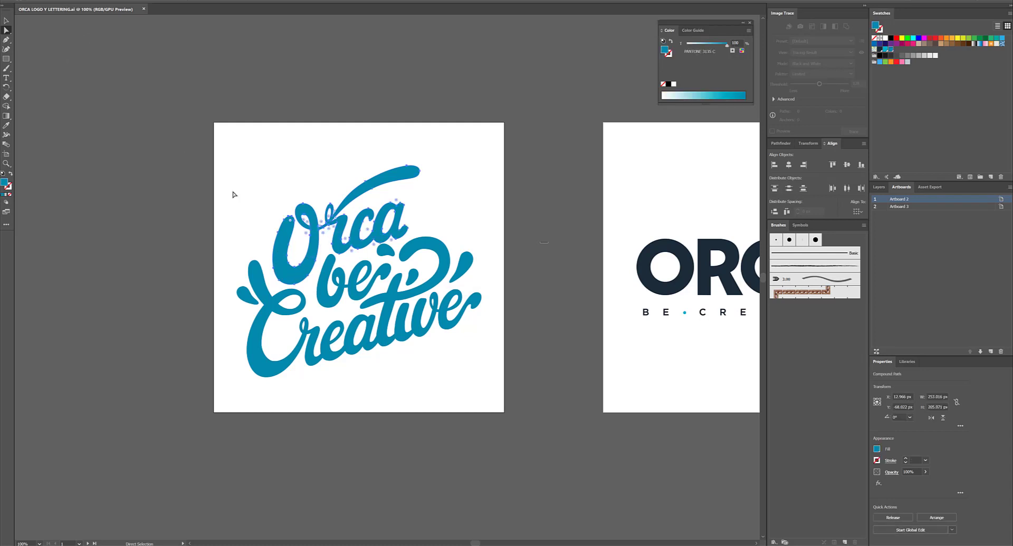
key(v)
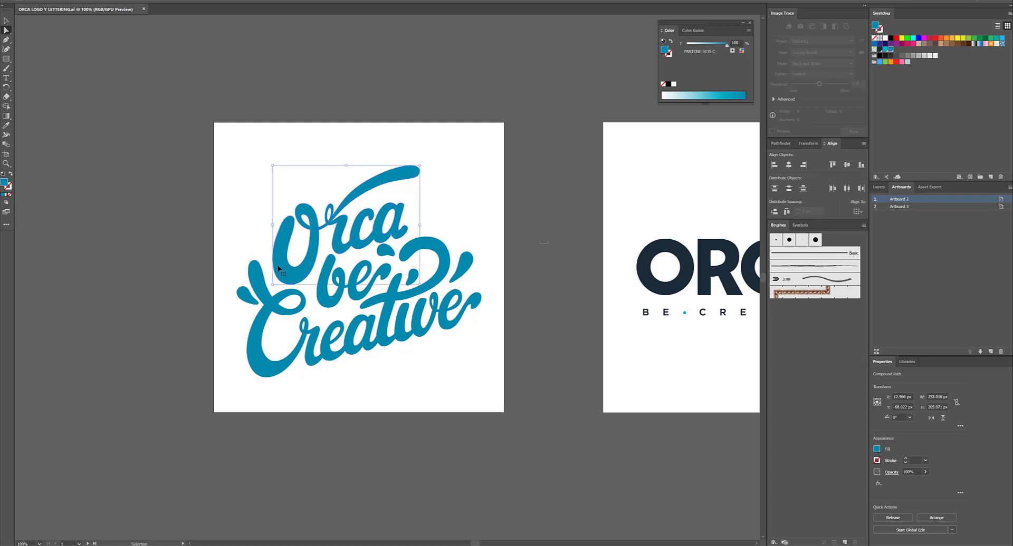
key(a)
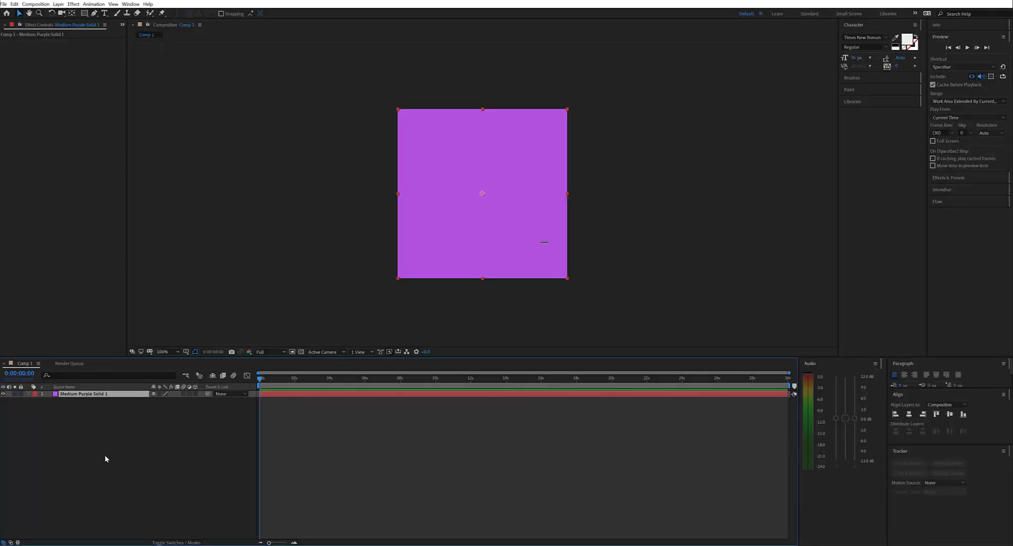
key(ctrl+v)
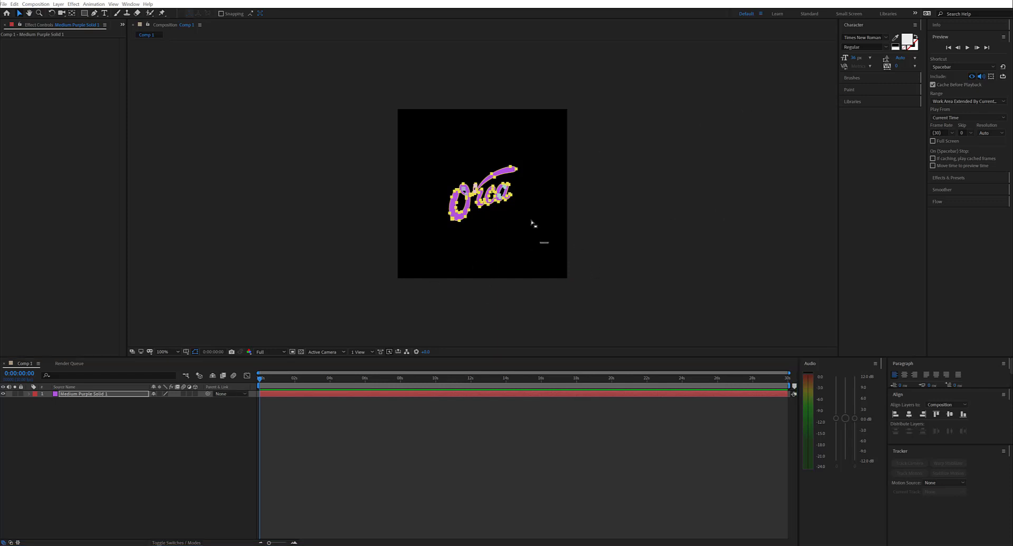
- Examine the pasted Orca lettering in the composition with its mask outlines shown and hidden
scroll(531, 223, down, 1)
scroll(532, 223, up, 2)
scroll(531, 223, down, 2)
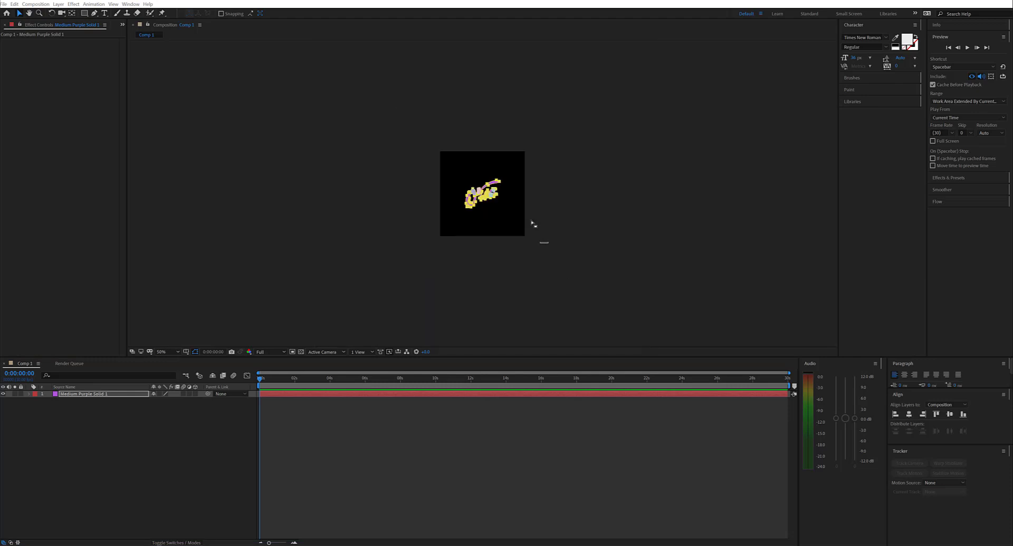
scroll(531, 236, up, 2)
scroll(532, 240, down, 1)
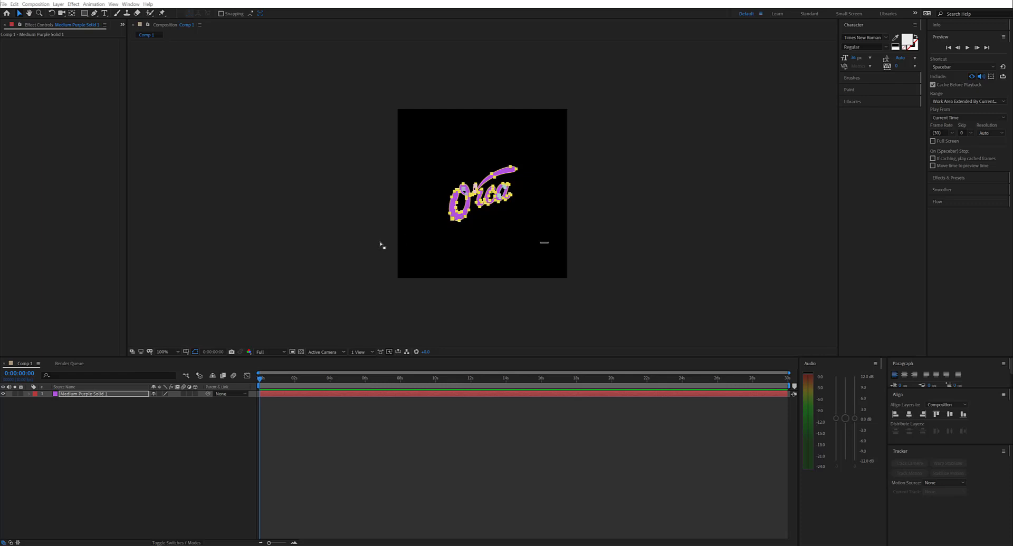
click(381, 245)
click(357, 225)
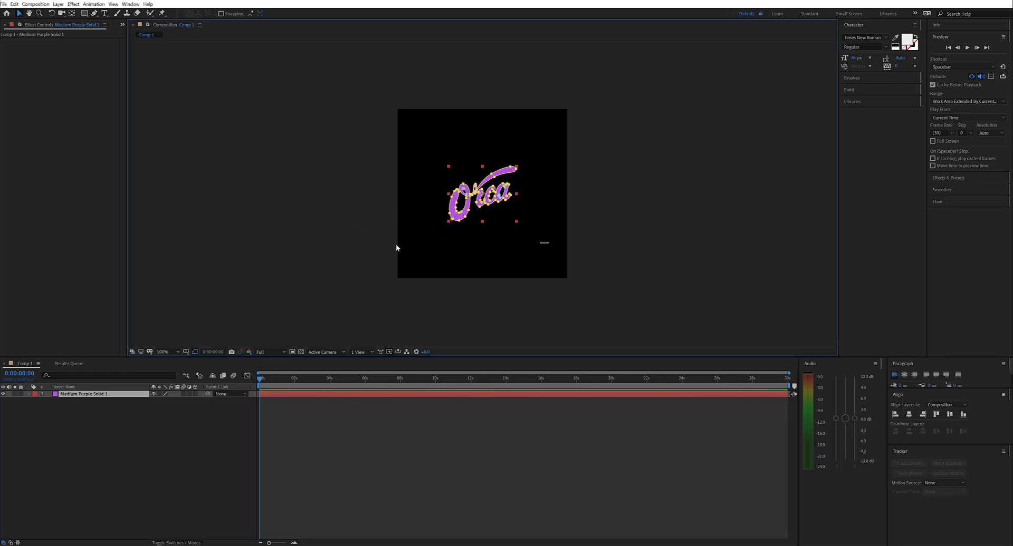
click(335, 246)
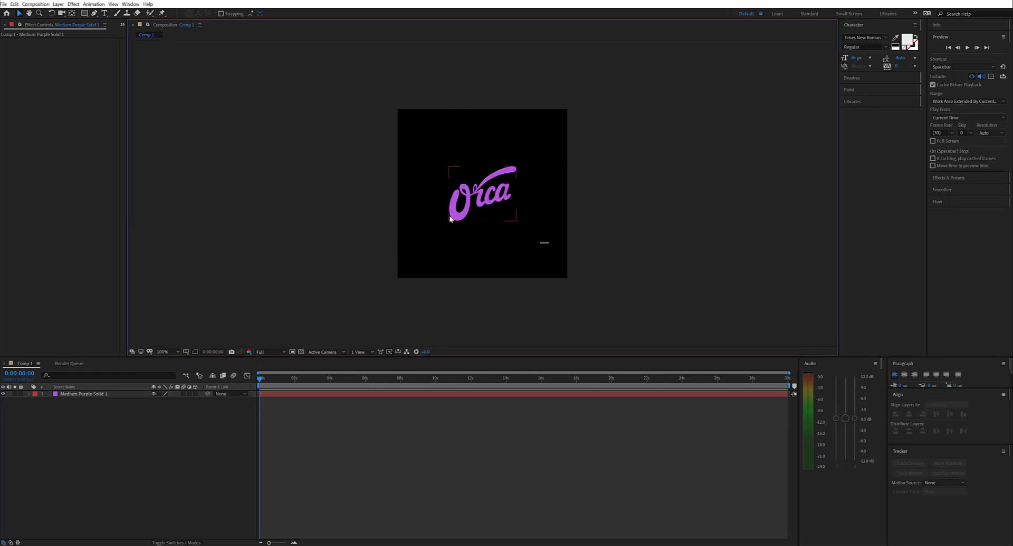
- Open Auto-trace for the purple solid, enable its preview and keep the settings dialog clear of the lettering
click(372, 257)
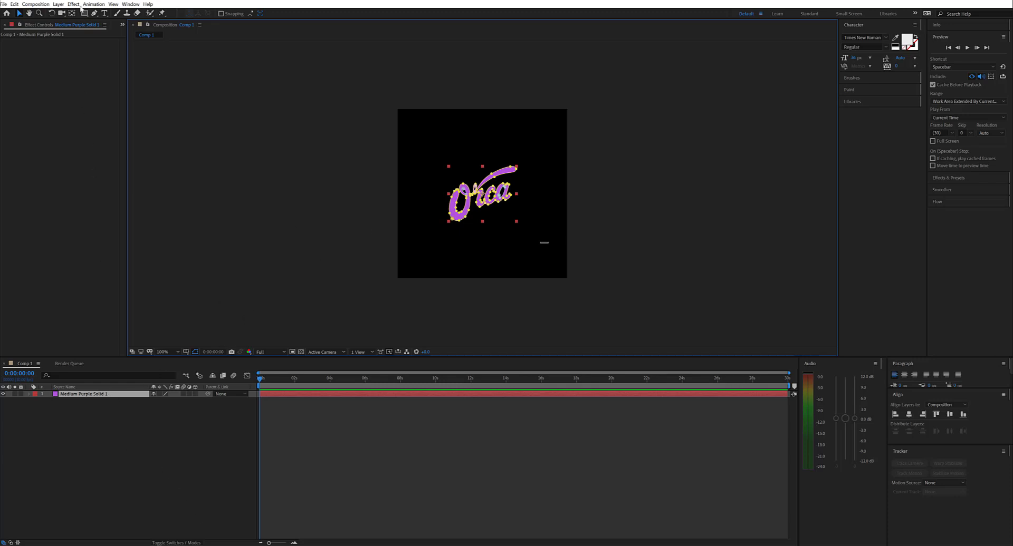
click(58, 4)
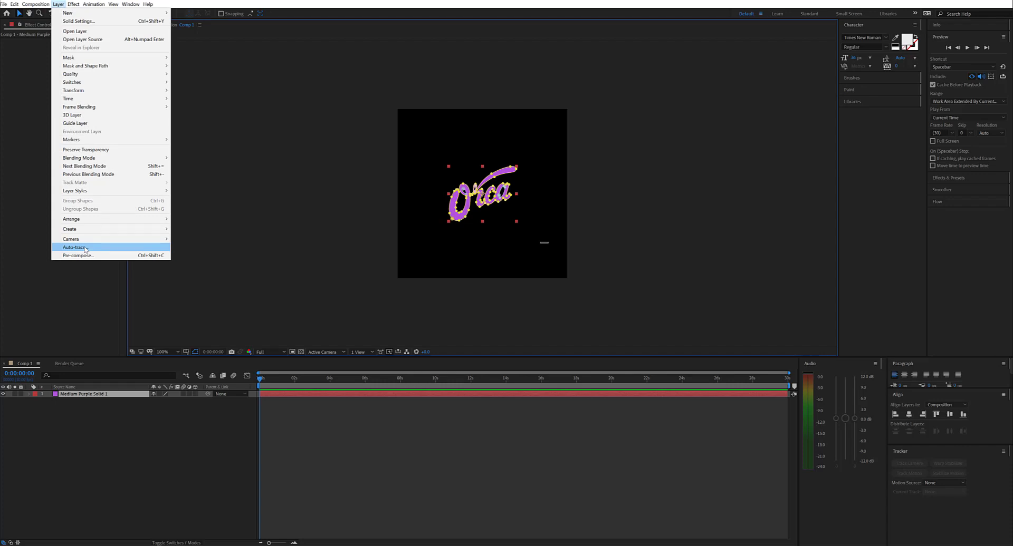
click(85, 249)
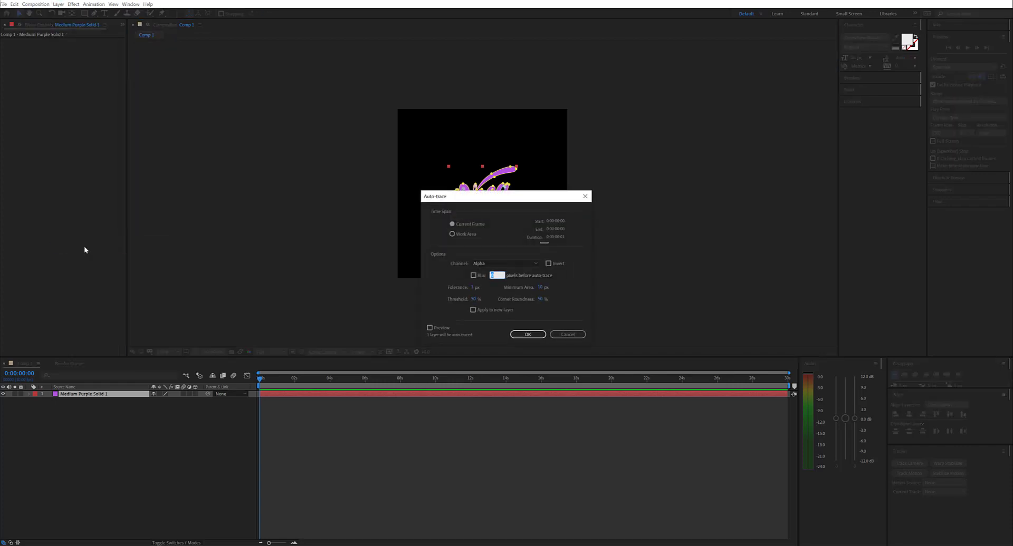
drag(550, 200, 695, 119)
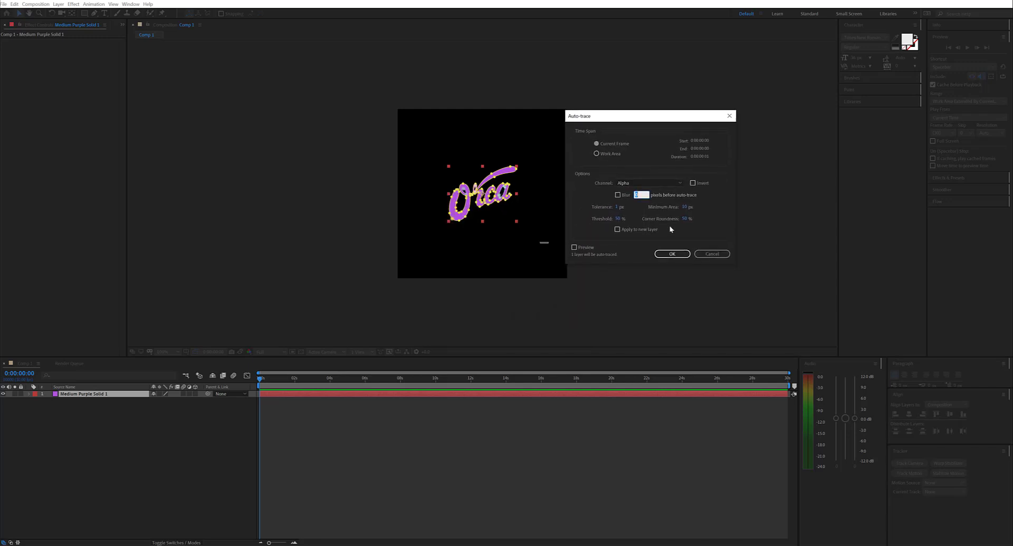
click(574, 248)
drag(651, 116, 665, 113)
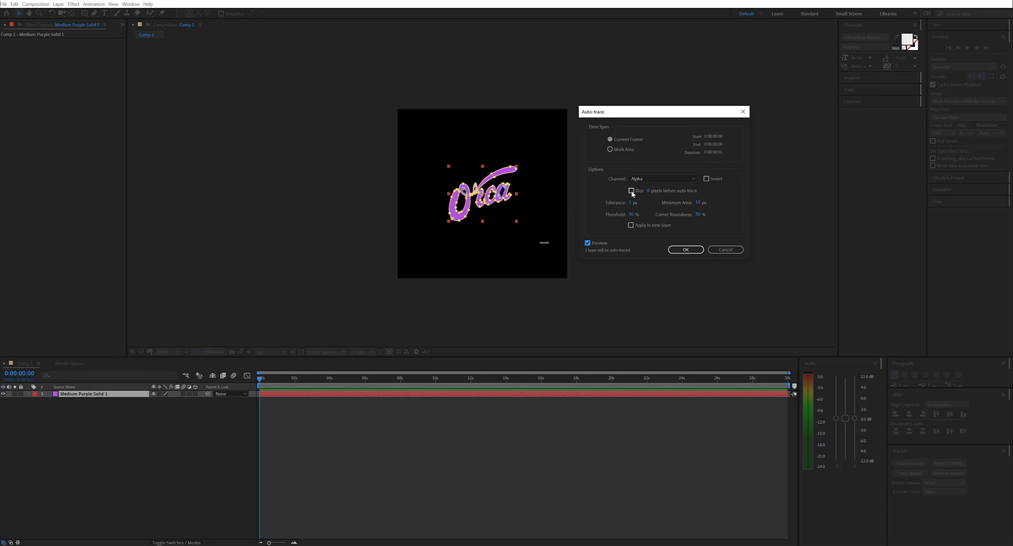
- Try the Luminance channel for the auto-trace and switch back to Alpha
click(659, 181)
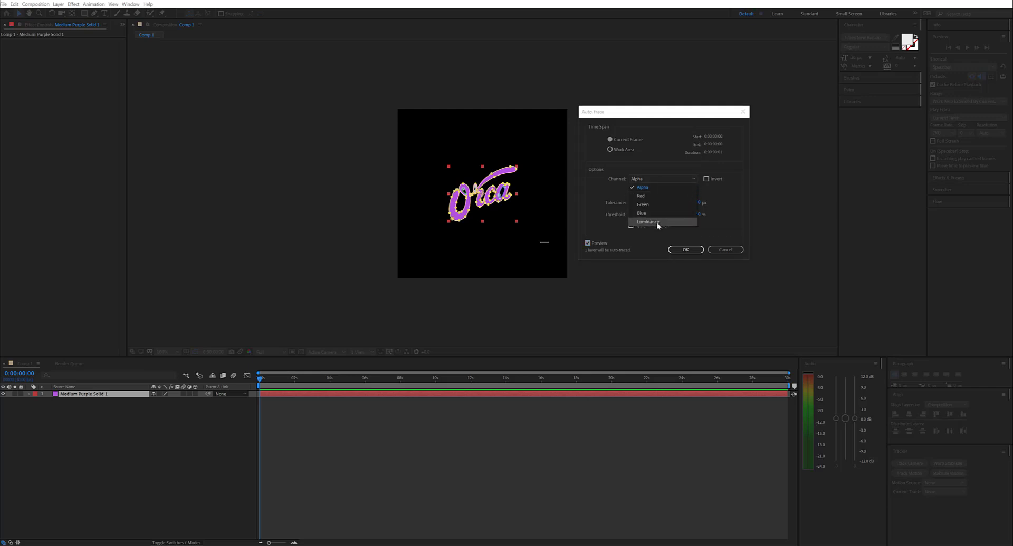
click(656, 222)
click(659, 179)
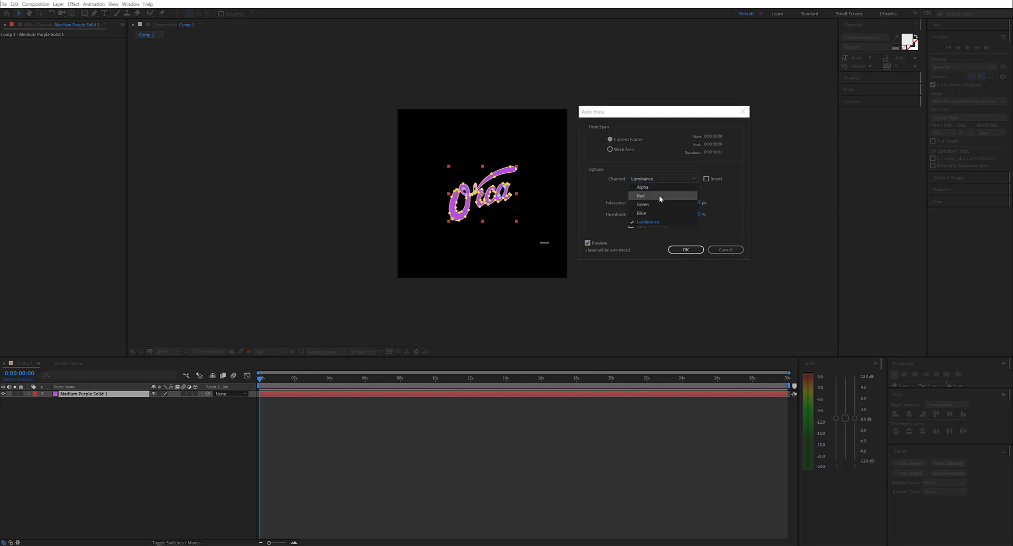
click(658, 187)
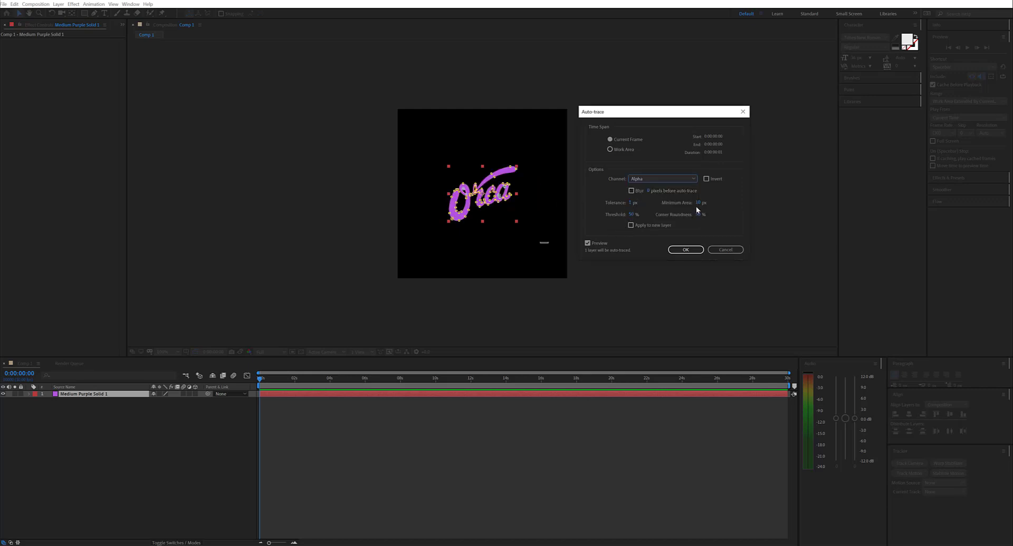
- Set the auto-trace threshold to 50 % and apply the trace to the solid
drag(632, 218, 621, 219)
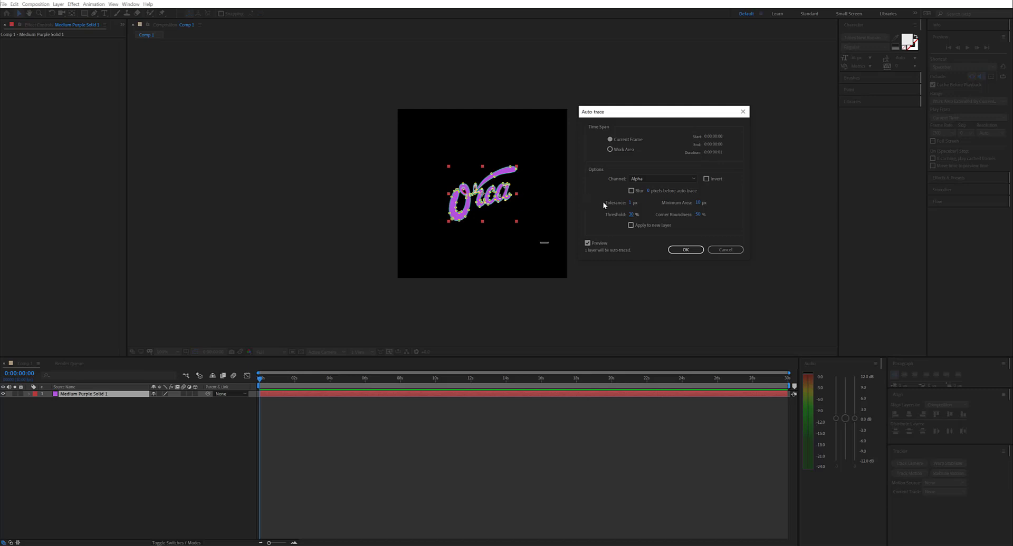
click(631, 214)
text(50)
key(Return)
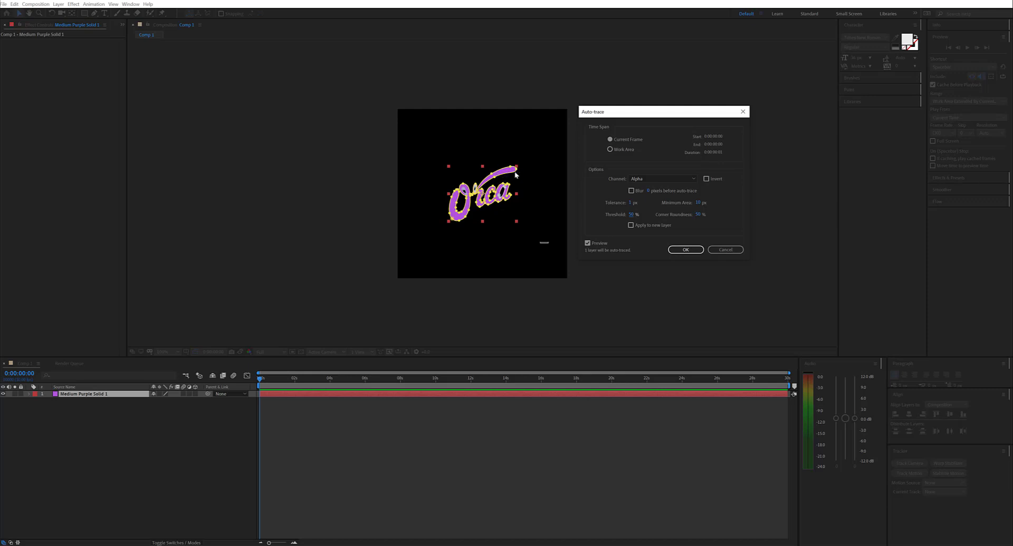
click(680, 250)
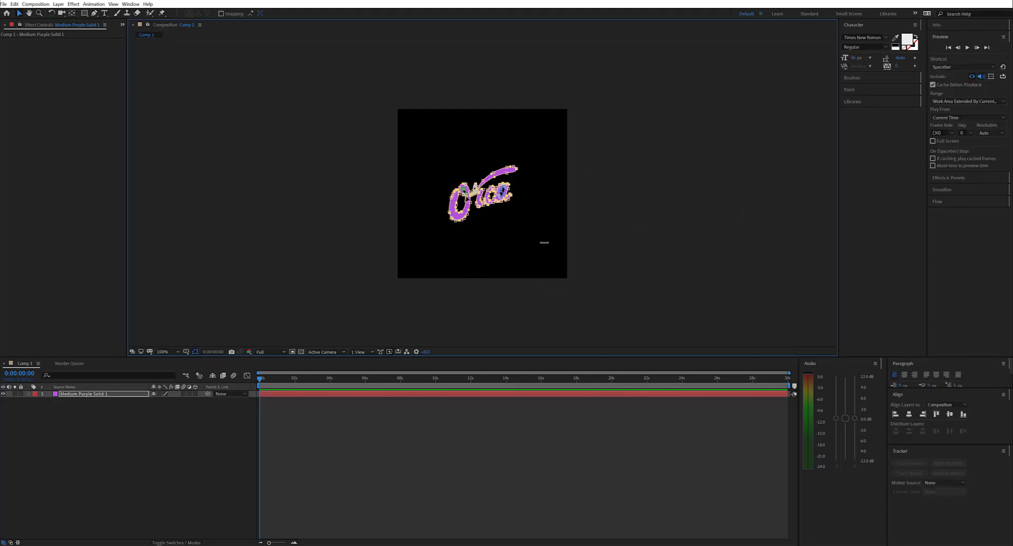
- Examine the solid's mask list, comparing the traced Mask 5 and Mask 8 and the Mask Path property of Mask 5
click(27, 394)
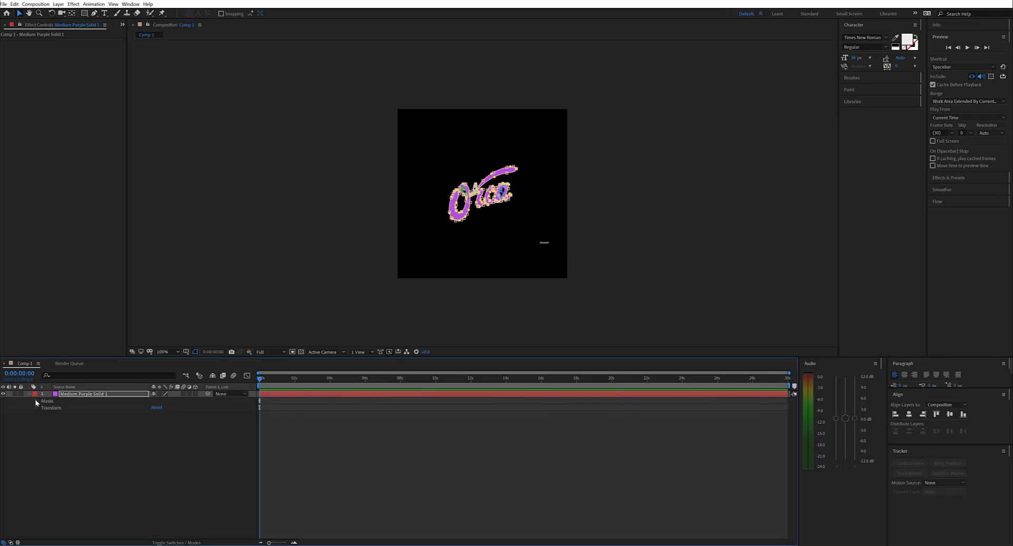
click(36, 402)
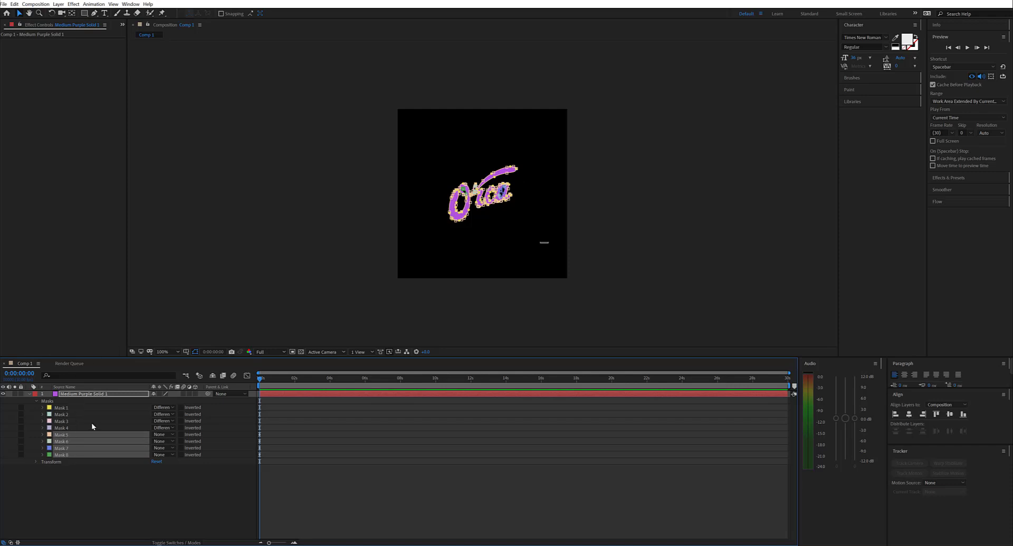
click(83, 434)
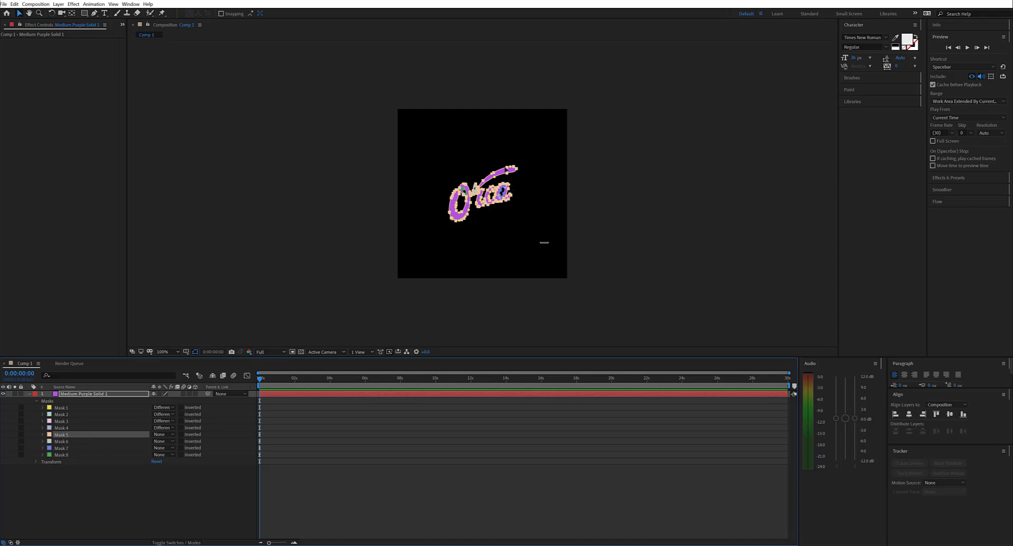
click(72, 455)
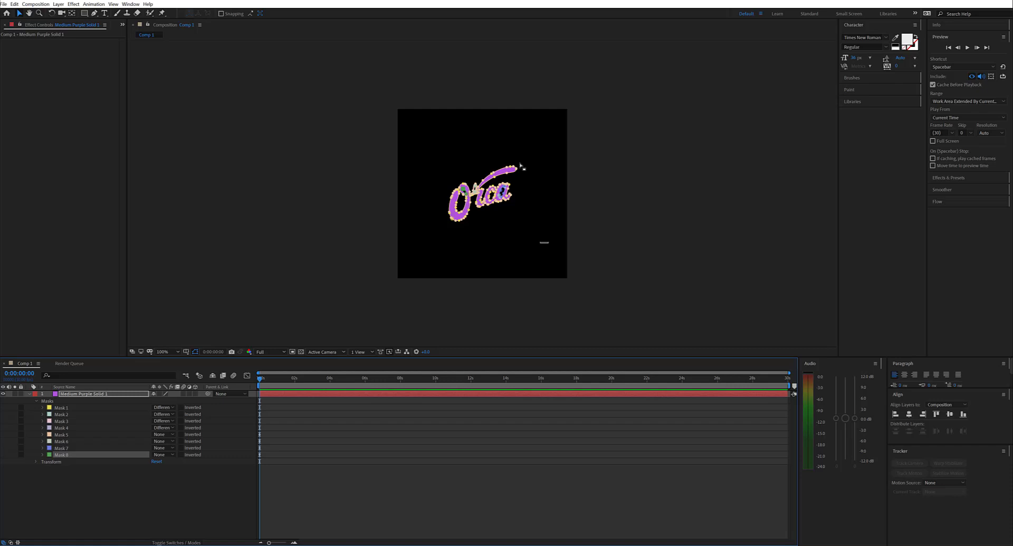
click(69, 434)
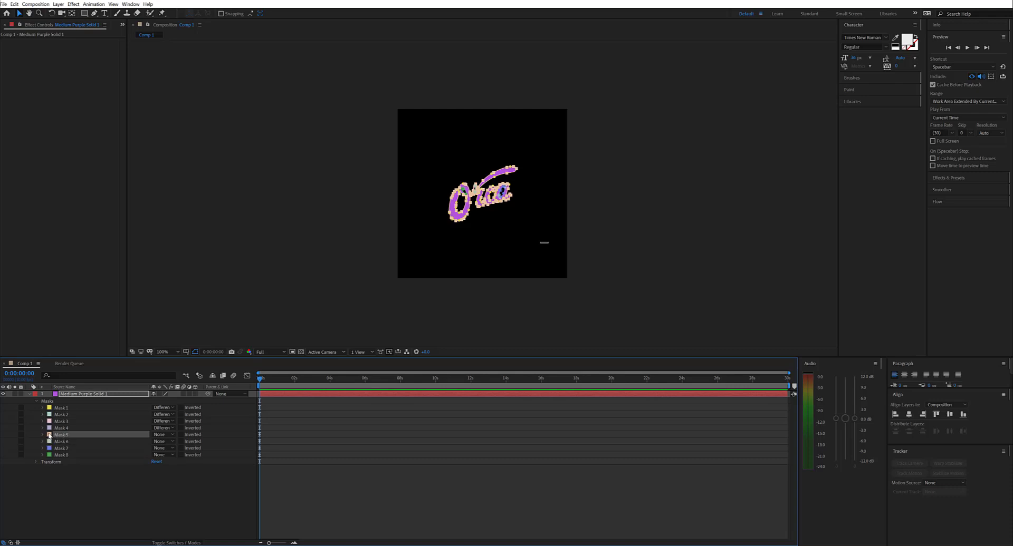
click(43, 435)
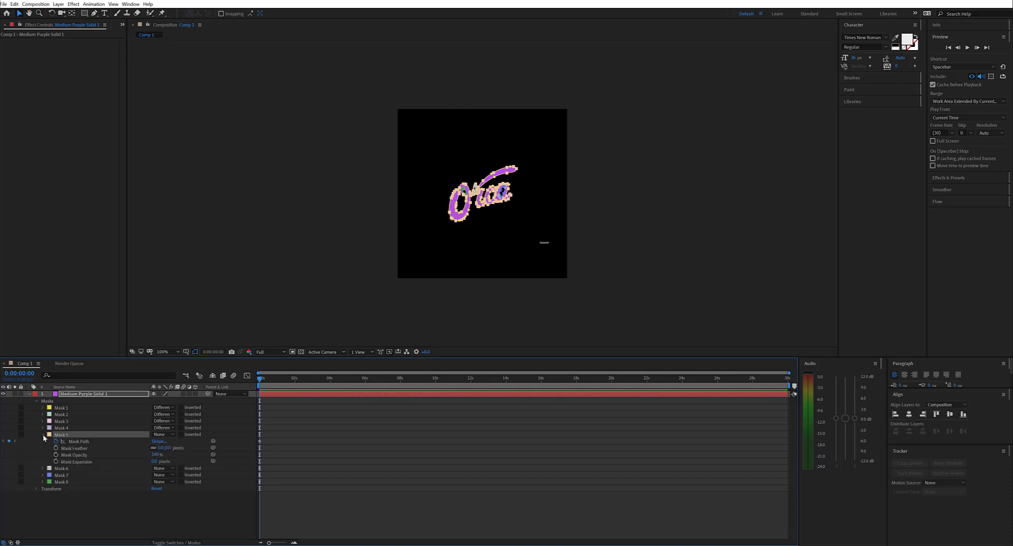
click(82, 443)
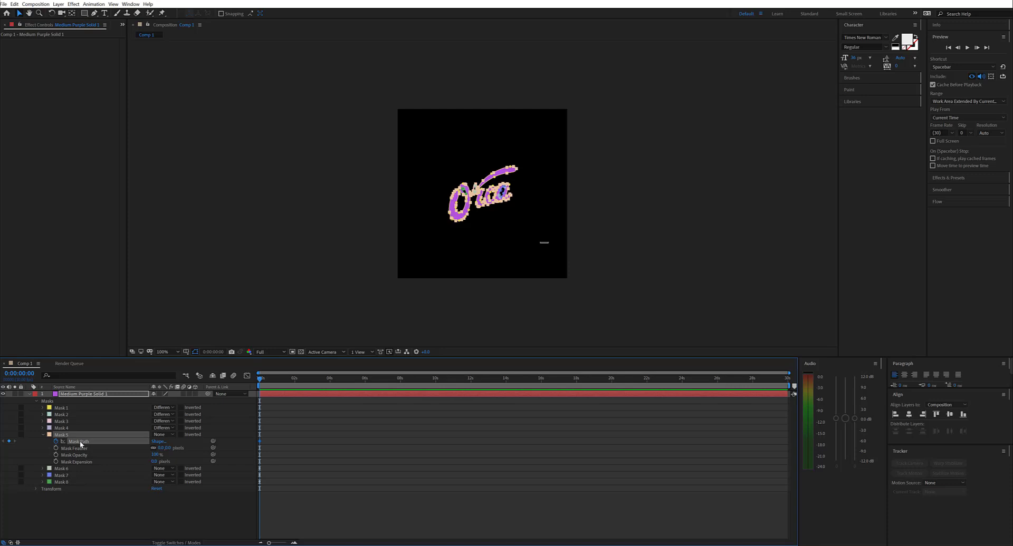
click(29, 394)
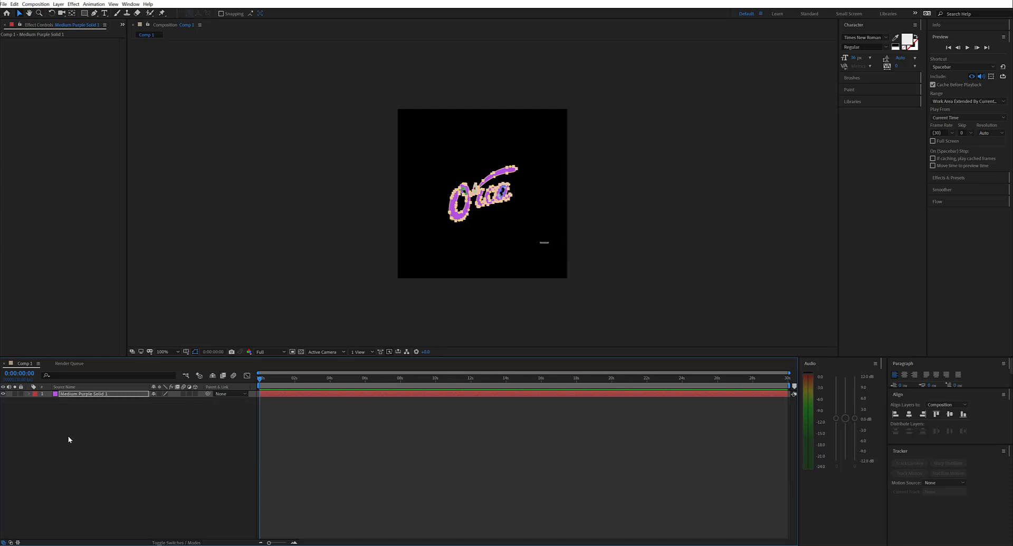
- Add a new null object to the composition
right_click(75, 423)
mouse_move(97, 428)
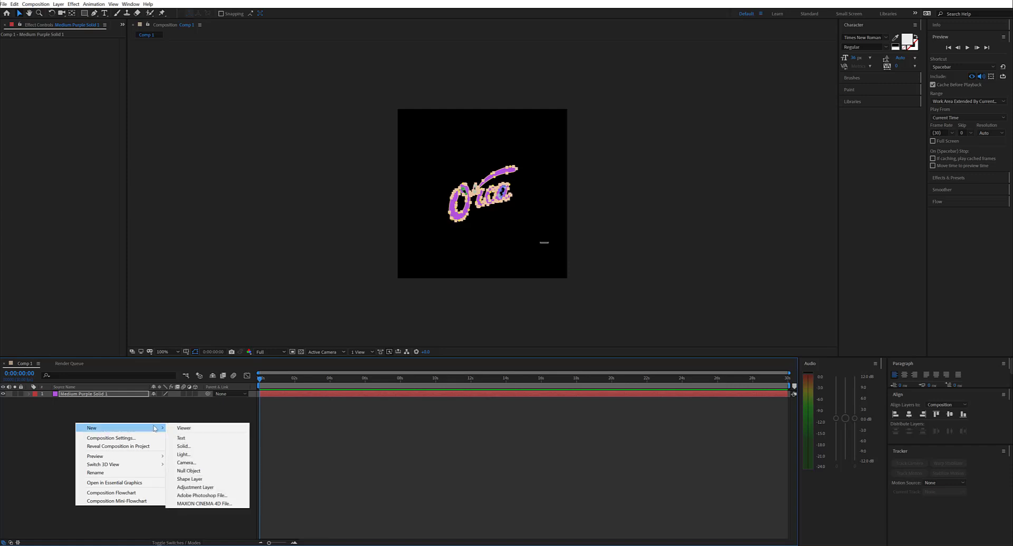
click(194, 472)
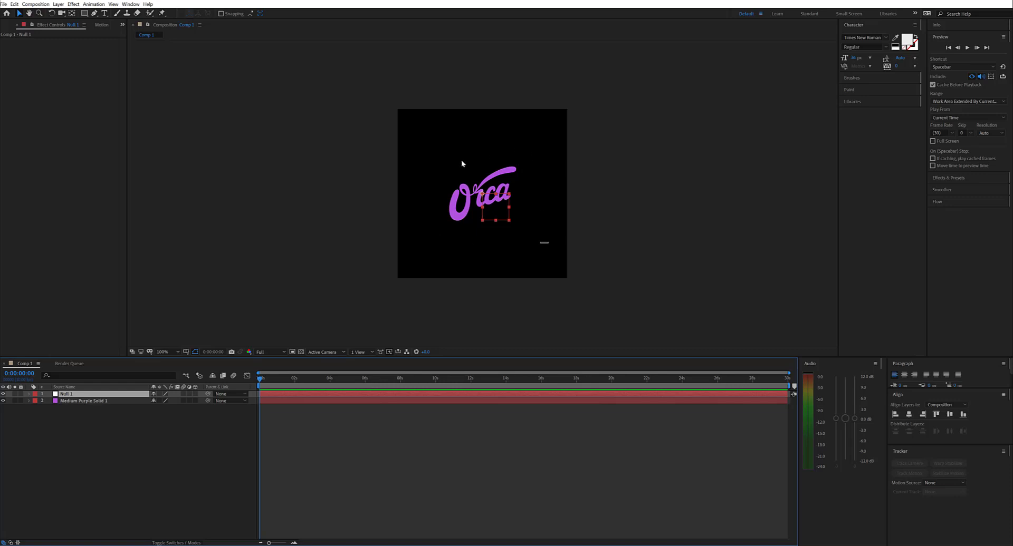
- Start Position keyframing on the null at the beginning of the timeline and paste the copied mask path into Position as a motion path
click(29, 394)
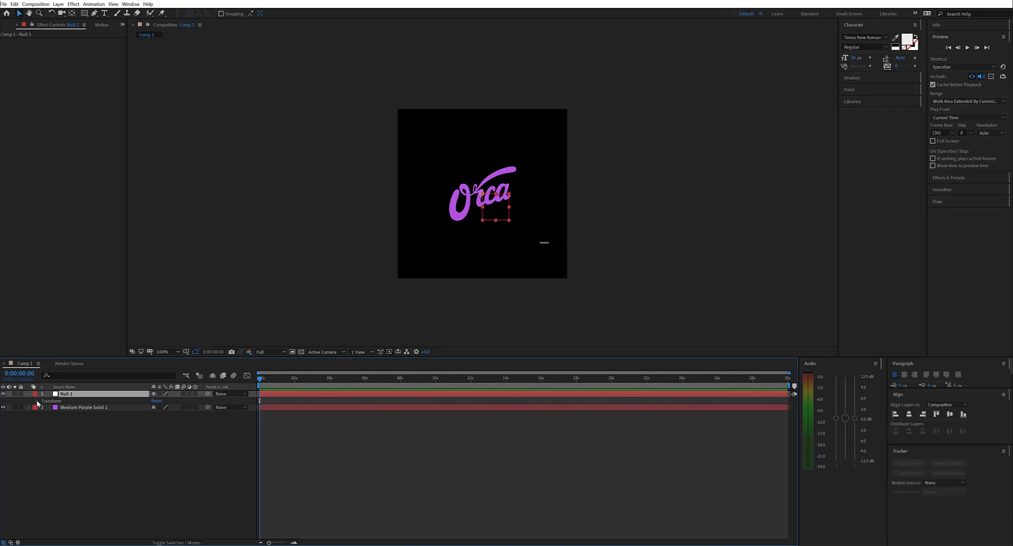
click(35, 402)
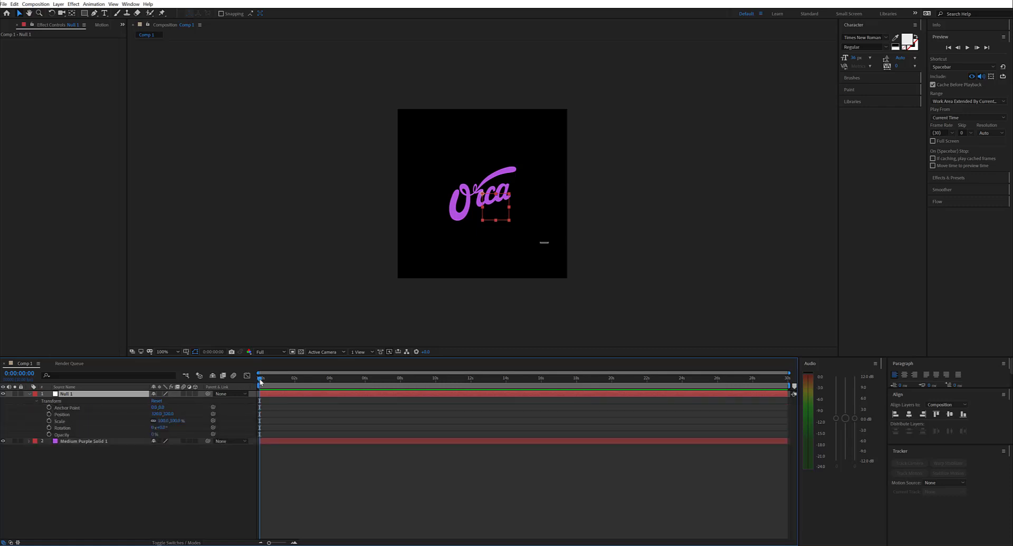
mouse_move(260, 379)
mouse_down()
mouse_move(269, 380)
mouse_move(255, 378)
mouse_up()
click(49, 415)
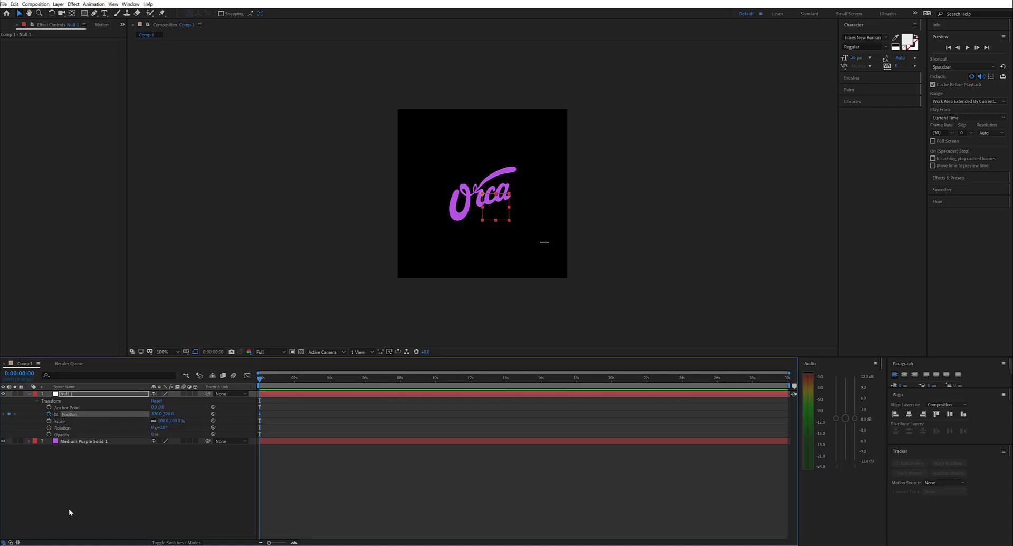
key(ctrl+v)
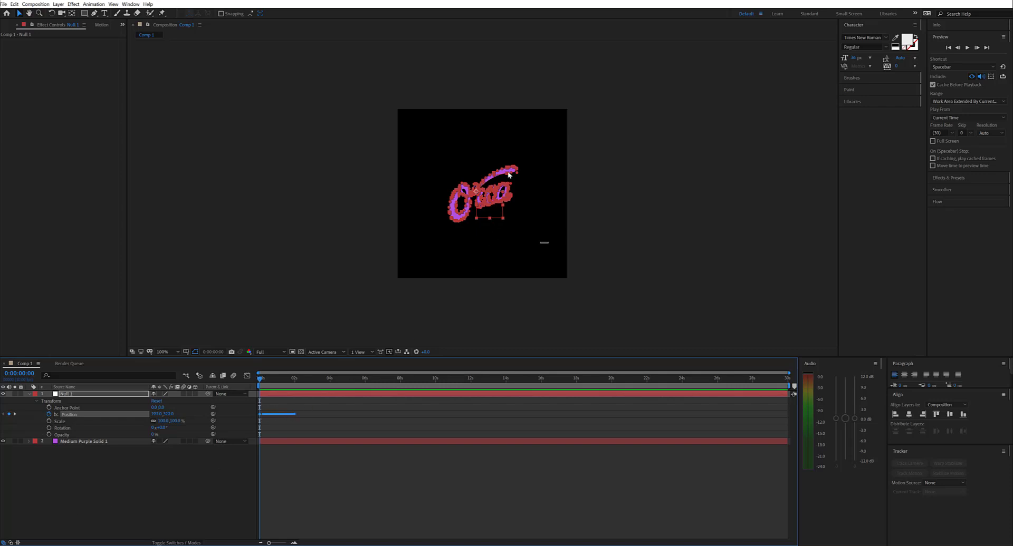
- Hide the Medium Purple Solid 1 layer and collapse the null's transform properties
click(93, 441)
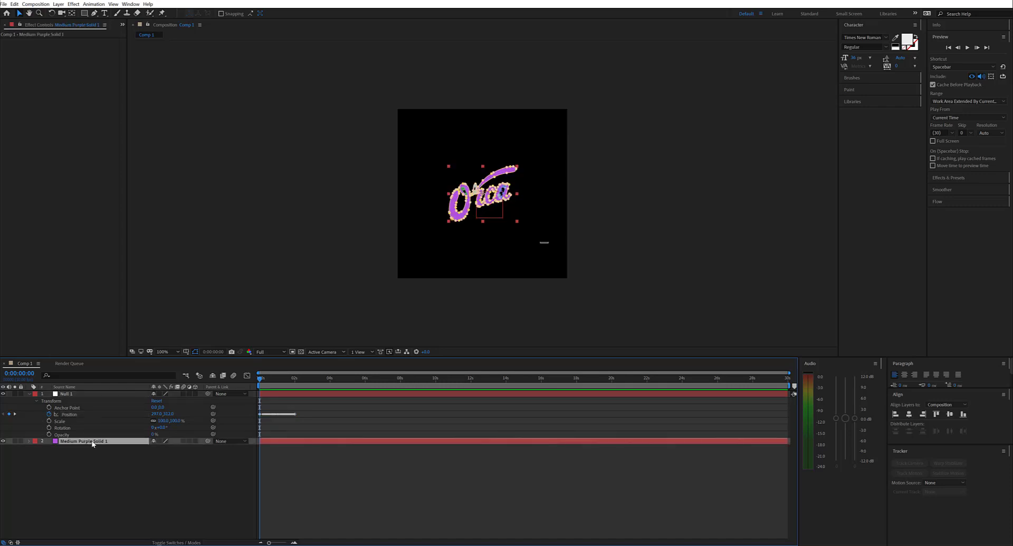
click(3, 442)
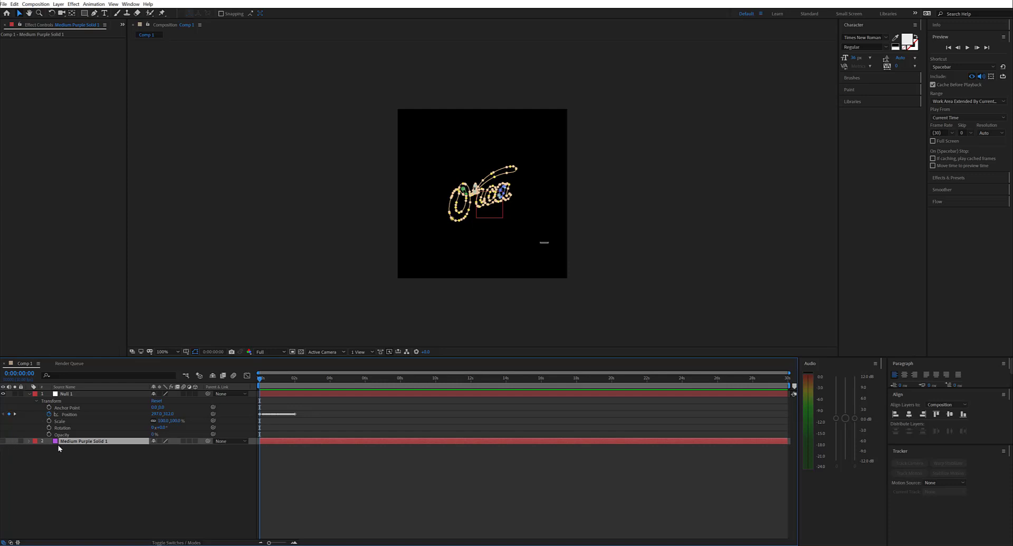
click(74, 461)
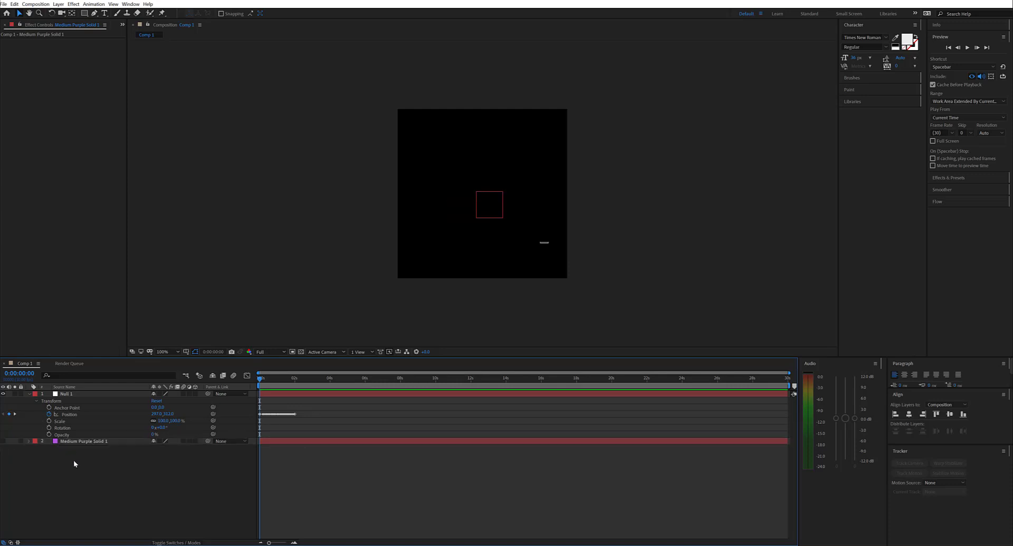
click(67, 394)
click(30, 394)
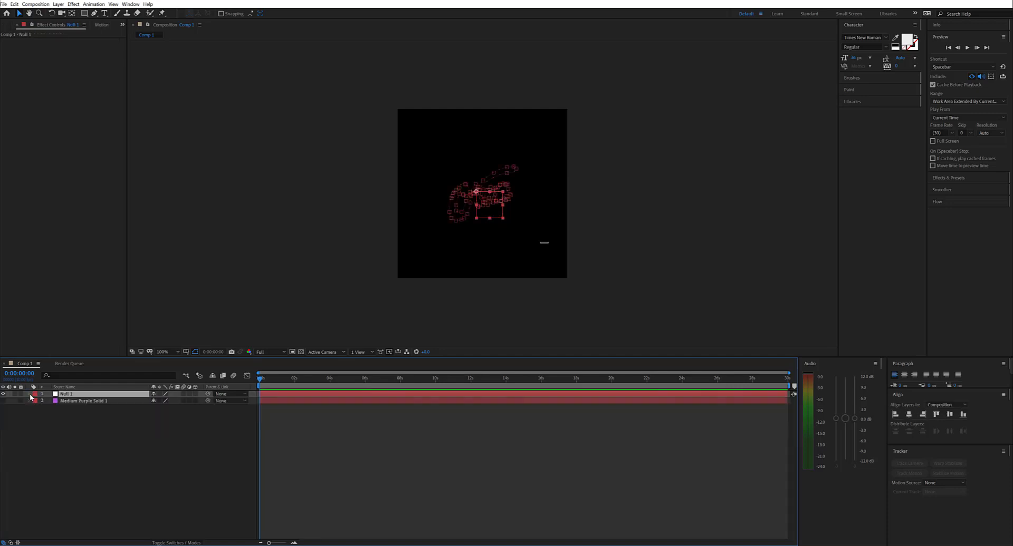
- Create a composition-size solid in a pale purple colour, named Pale Purple Solid 1
right_click(75, 417)
mouse_move(128, 422)
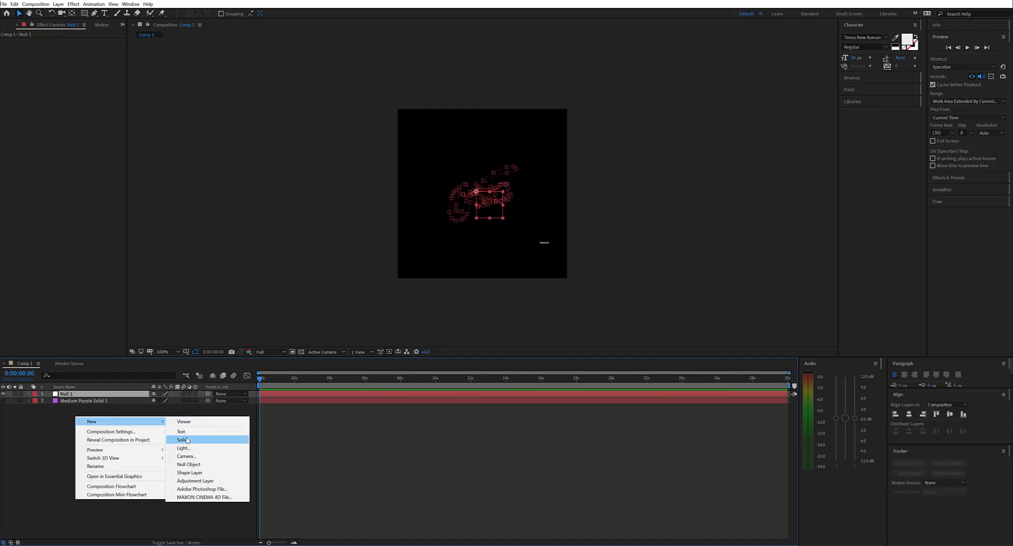
click(185, 440)
click(210, 246)
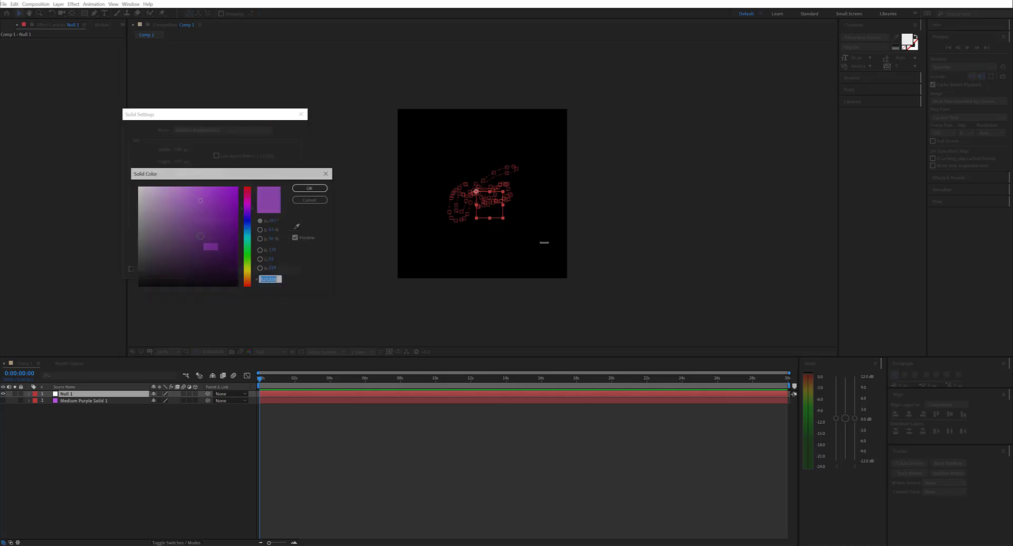
click(143, 195)
click(309, 188)
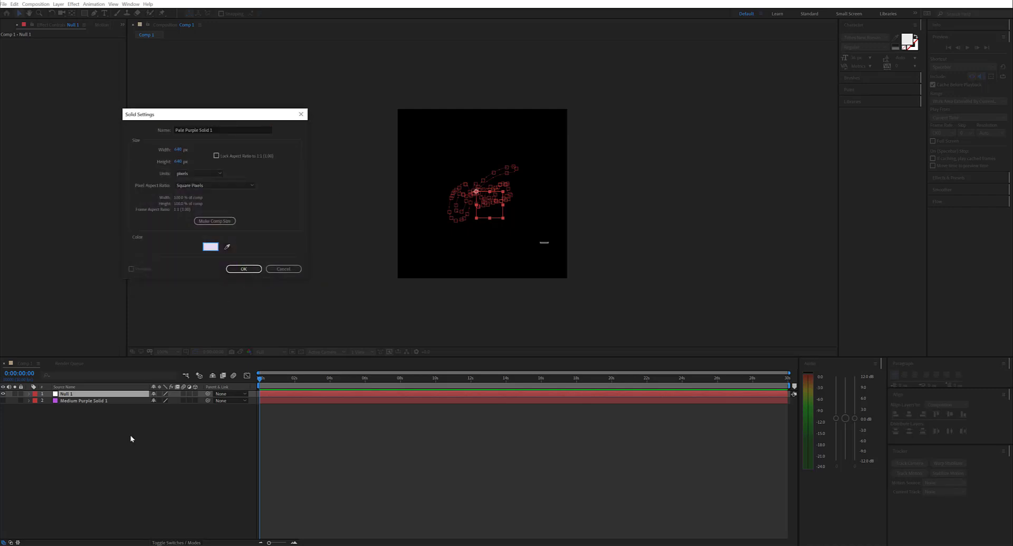
click(243, 269)
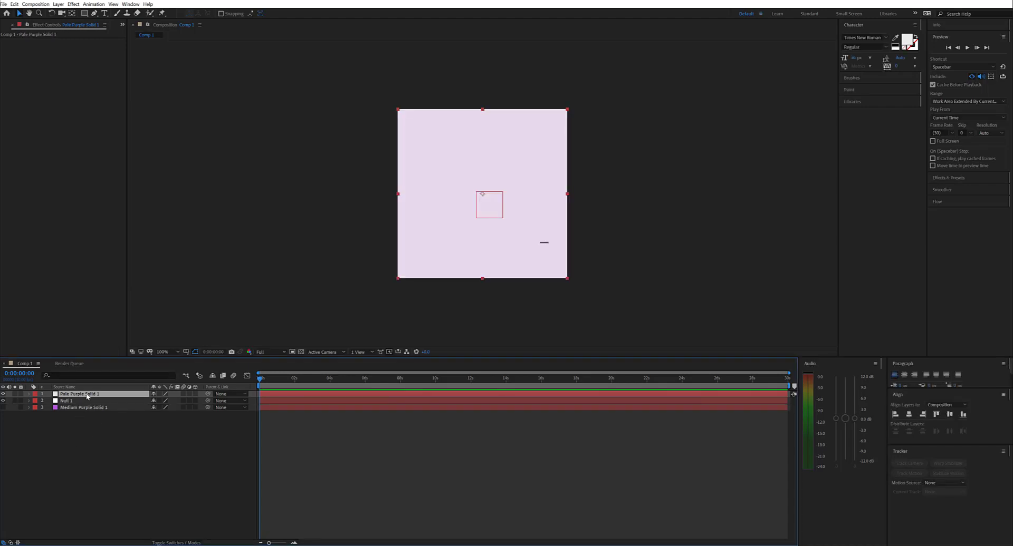
- Apply the Aura effect to Pale Purple Solid 1 and scrub to 0:00:03:09 to preview its rings
right_click(87, 397)
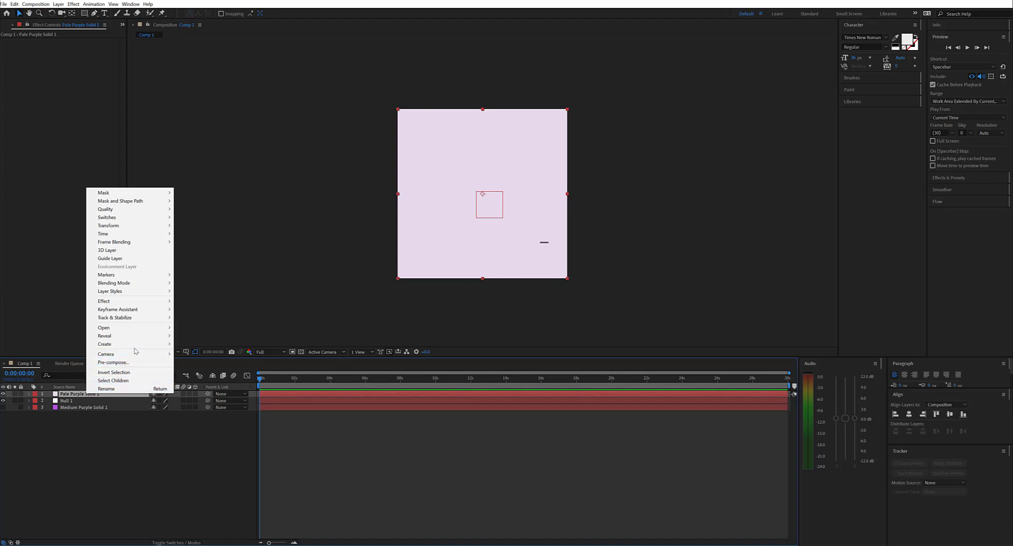
mouse_move(126, 301)
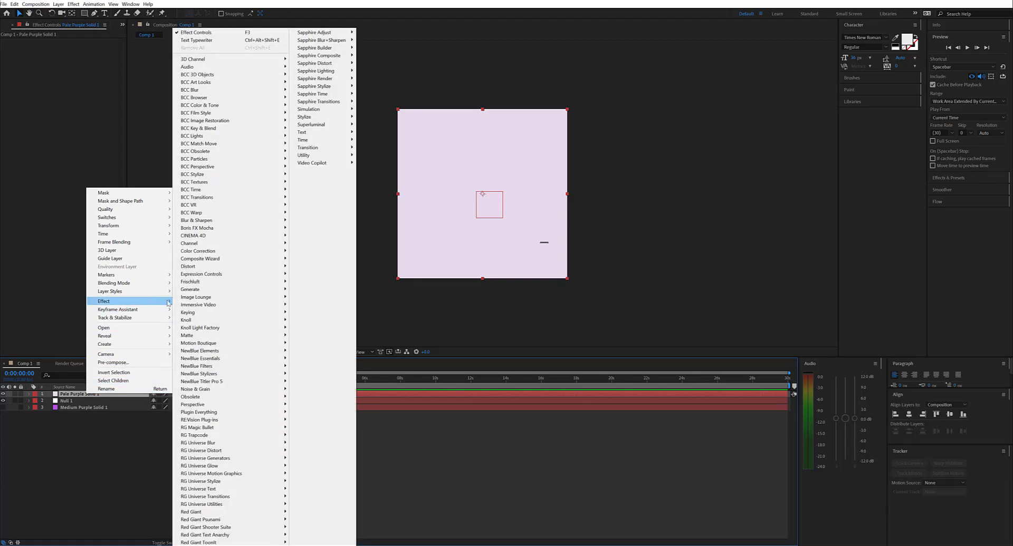
mouse_move(232, 534)
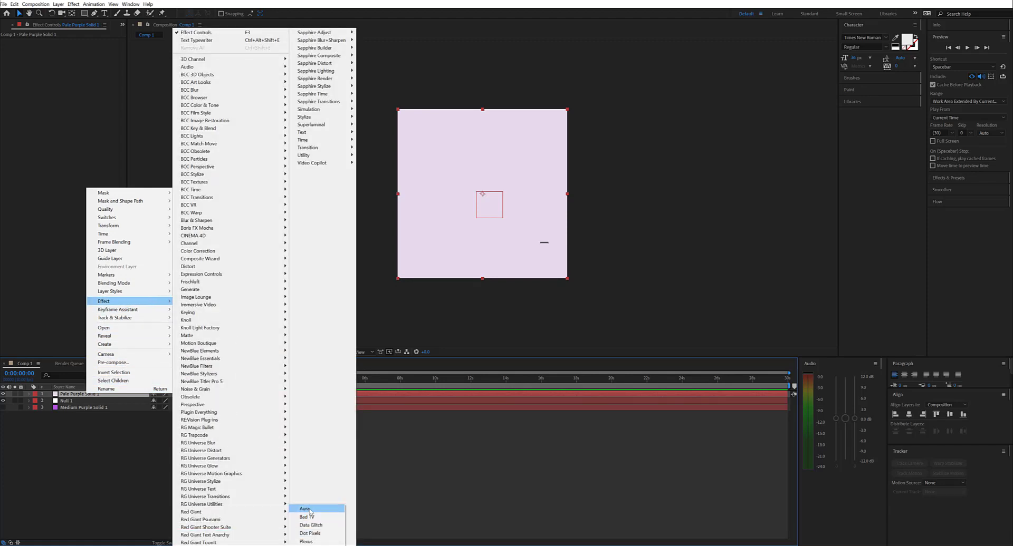
click(309, 508)
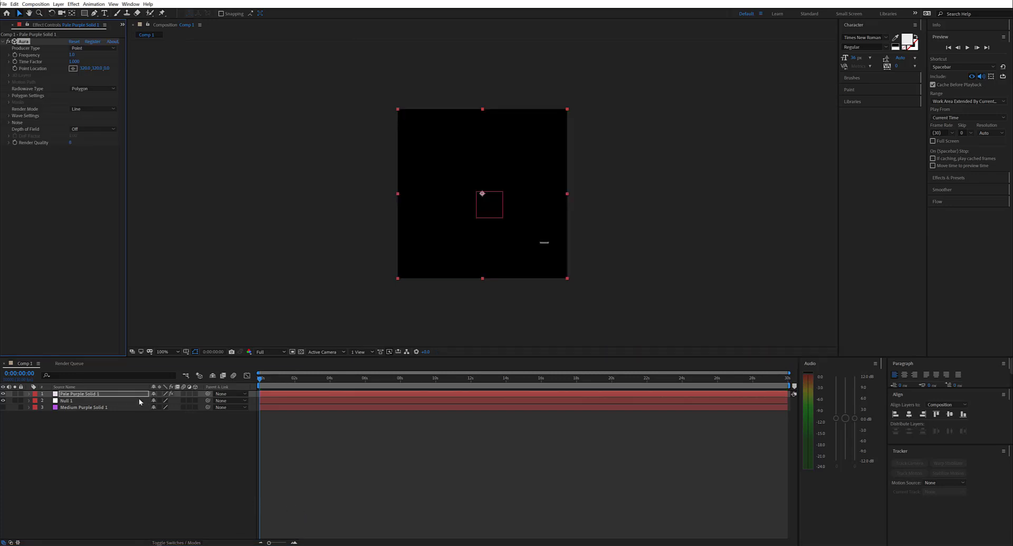
drag(273, 380, 317, 385)
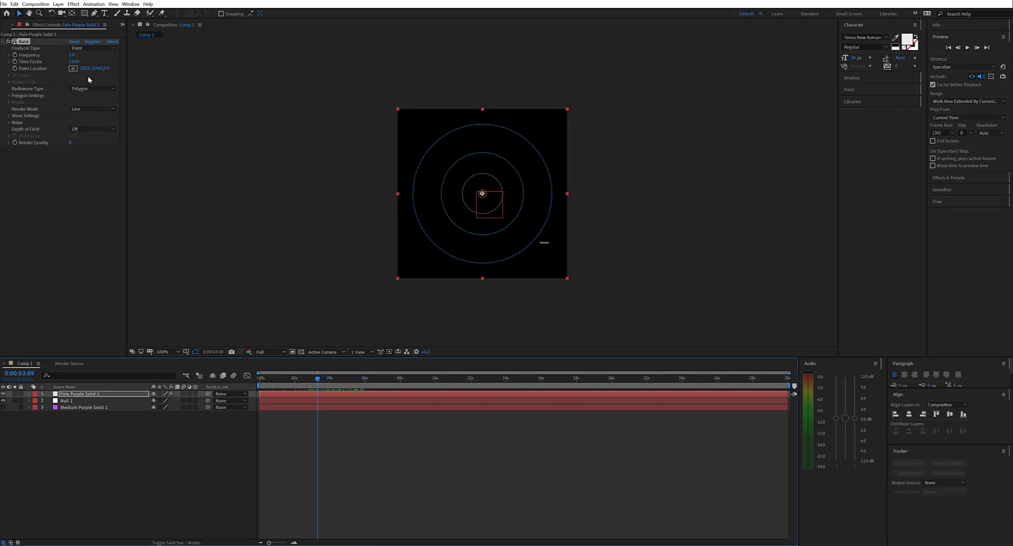
- Try an Aura Frequency of 30 and scrub the timeline to 0:00:03:03 to check the rings
click(72, 54)
text(30)
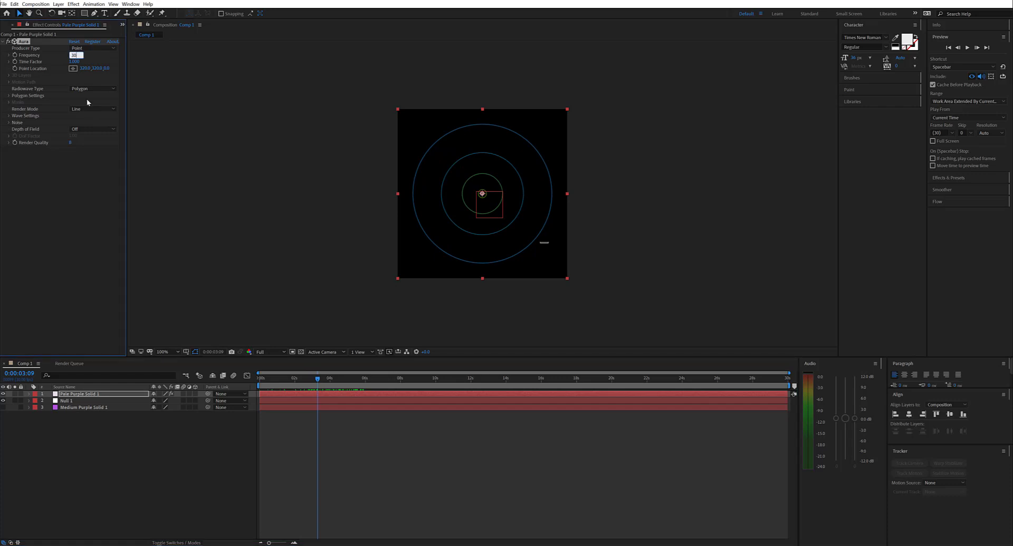
key(Return)
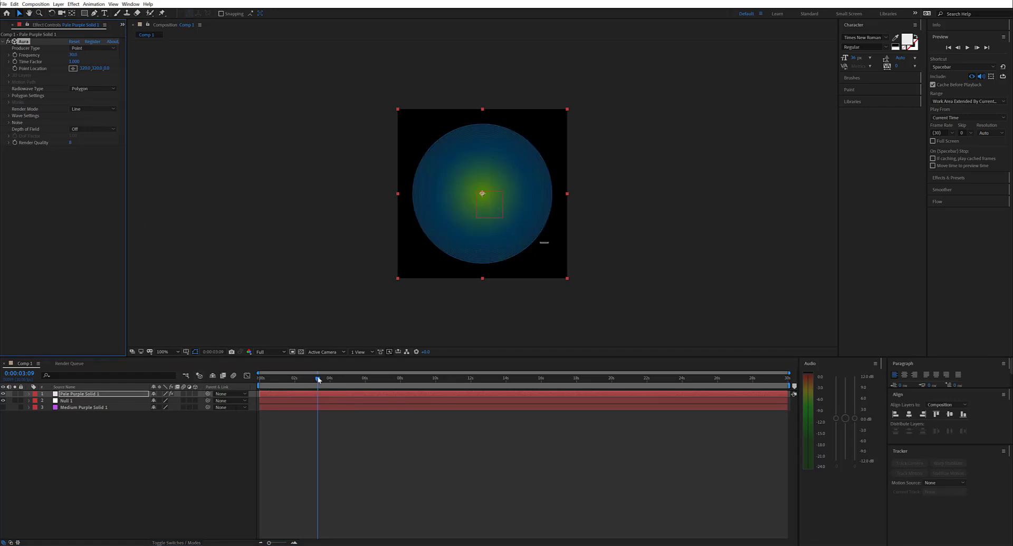
mouse_move(318, 380)
mouse_down()
mouse_move(402, 391)
mouse_move(314, 394)
mouse_up()
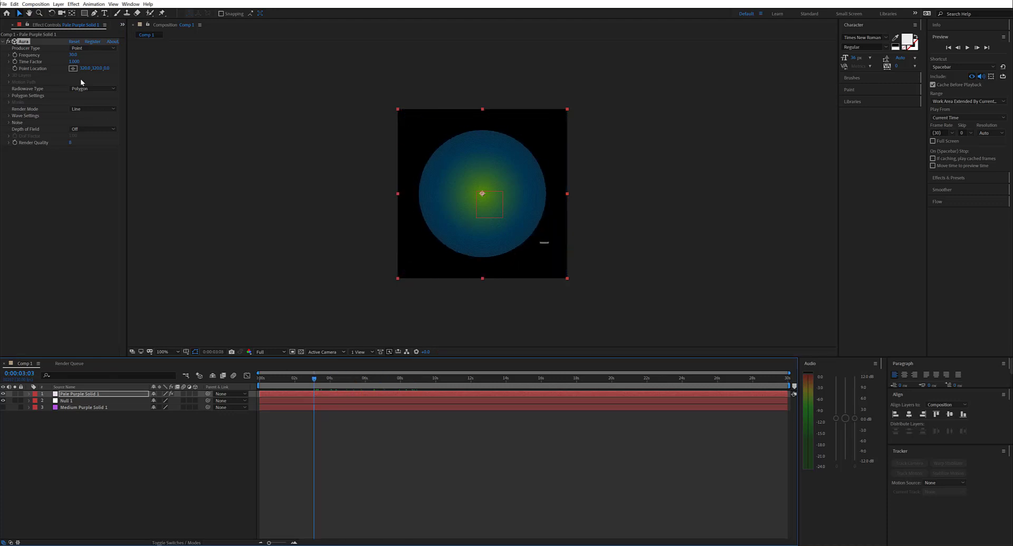
- Set the Aura Frequency to 5 and change its Producer Type to Motion Path
click(72, 55)
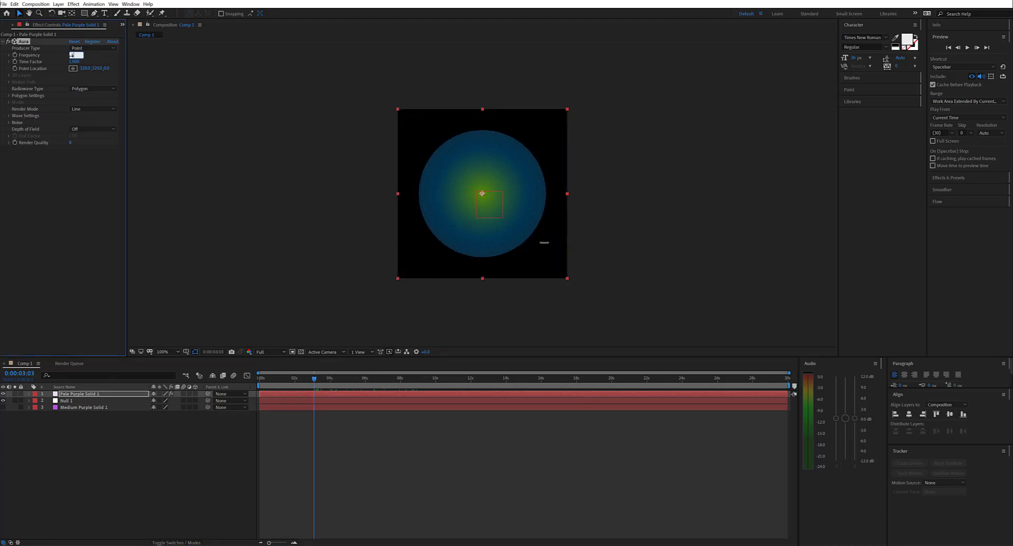
text(5)
key(Return)
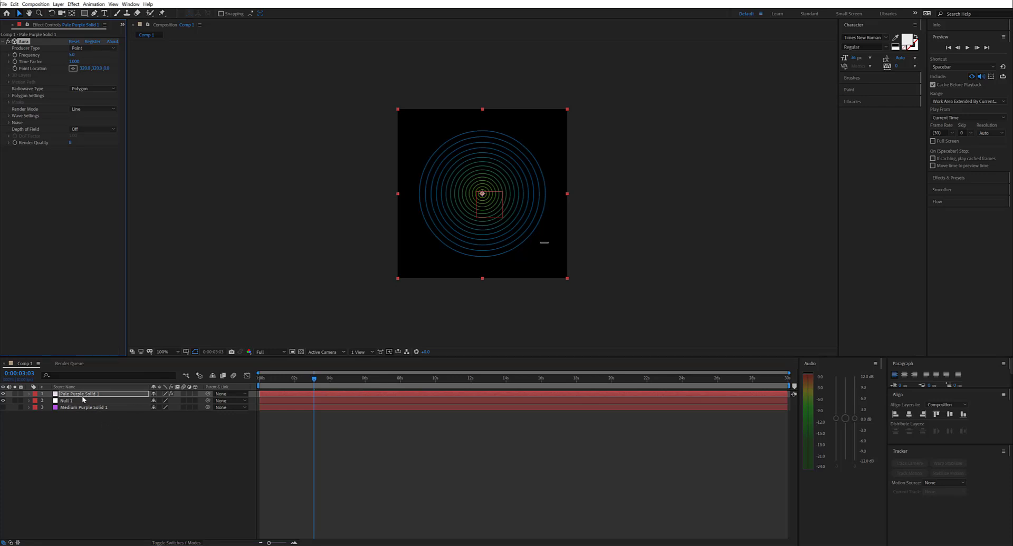
click(84, 49)
click(92, 74)
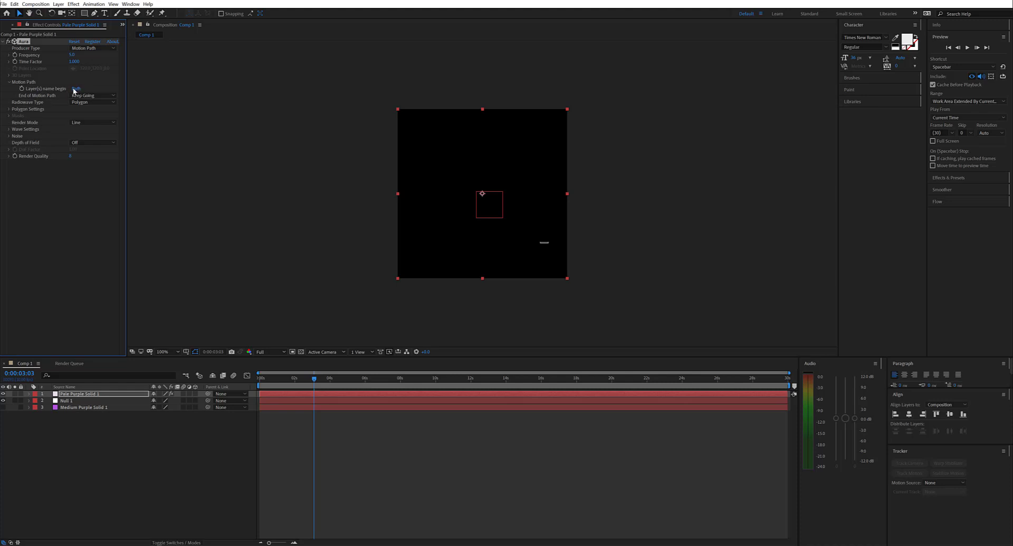
- Rename the null layer to Path 1 to match the layer name prefix in Aura's Motion Path settings
click(66, 402)
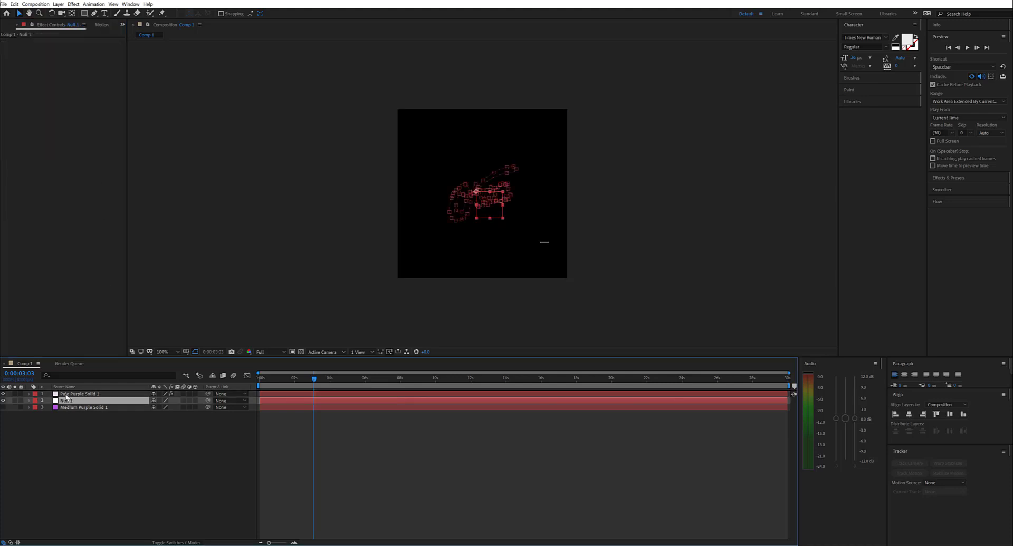
click(66, 394)
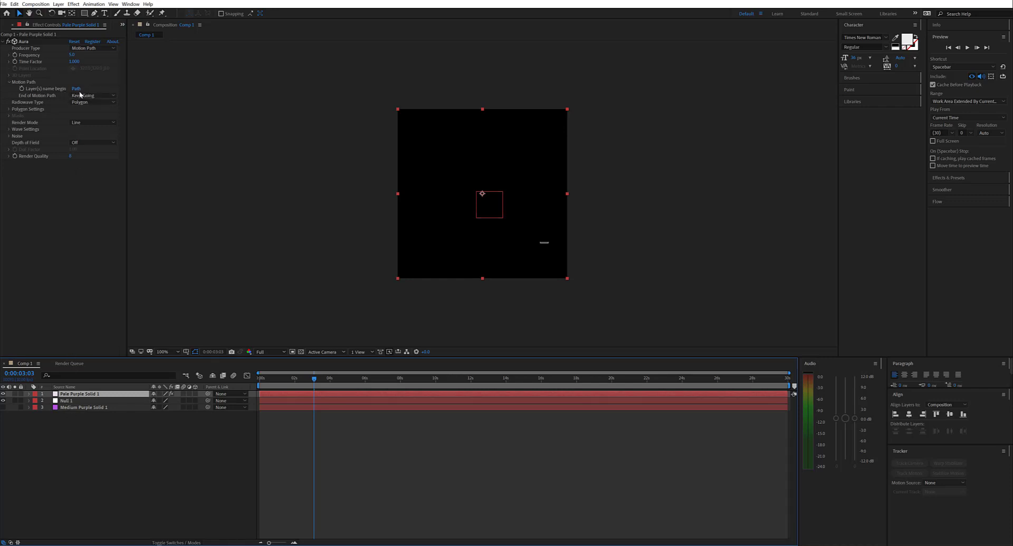
click(67, 403)
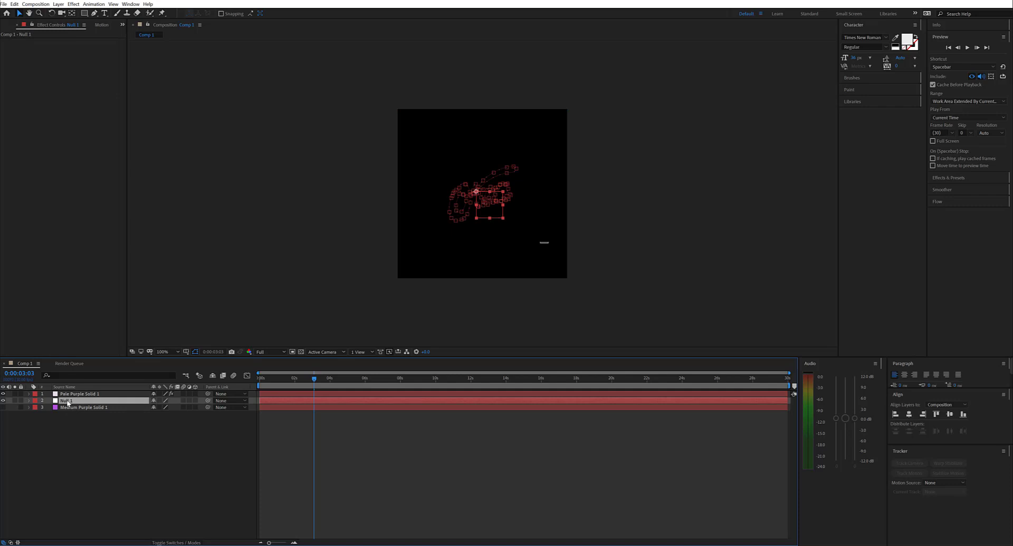
key(Return)
text(Pa)
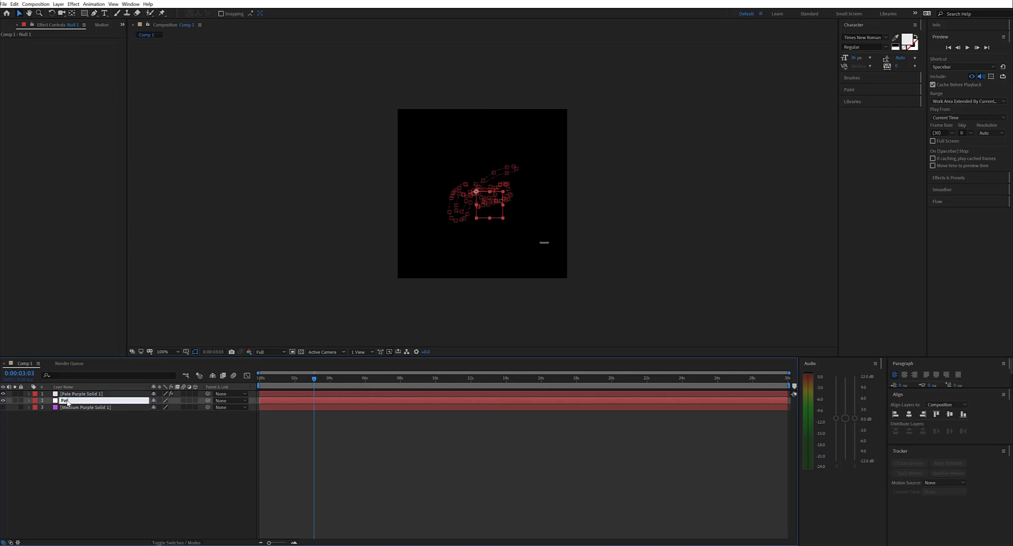
text(th 1)
key(Return)
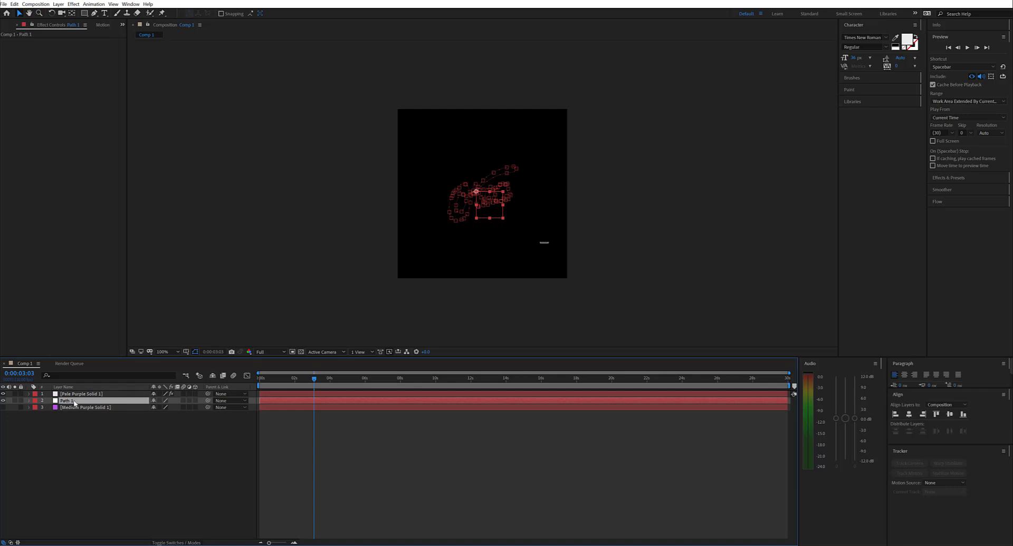
- Make the Path 1 null a 3D layer and scrub the timeline to 0:00:03:20 to preview the Aura waves along the motion path
drag(268, 383, 260, 384)
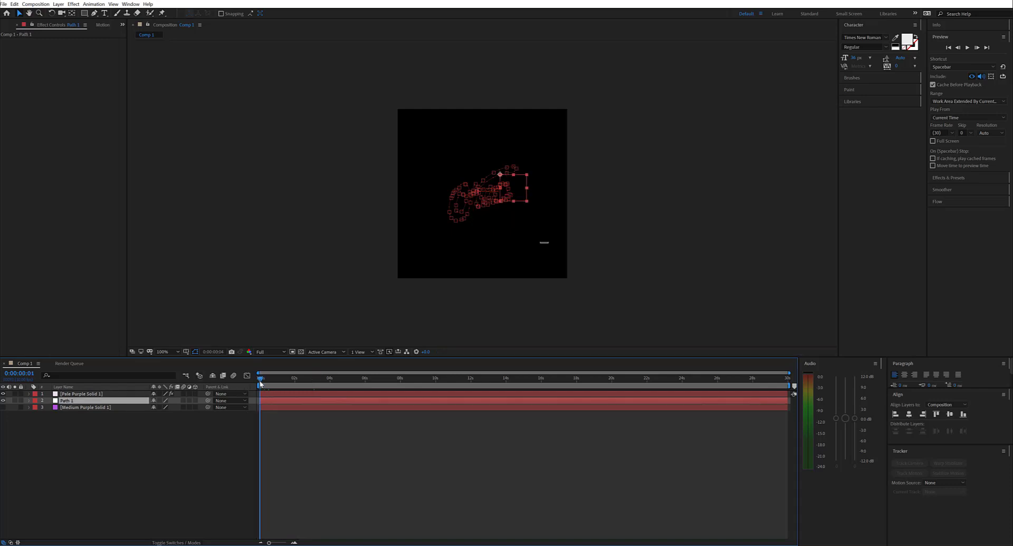
click(77, 394)
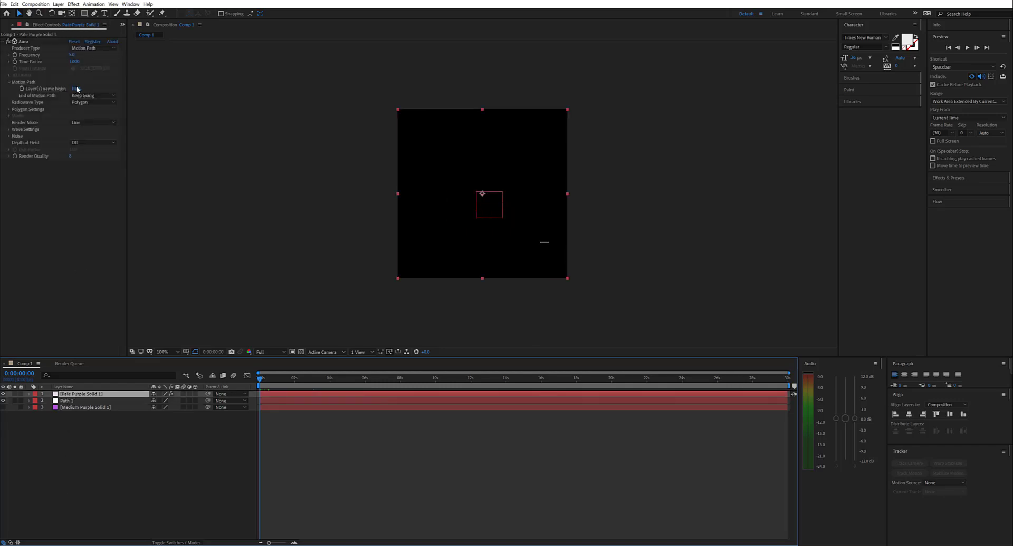
drag(260, 379, 356, 388)
click(132, 401)
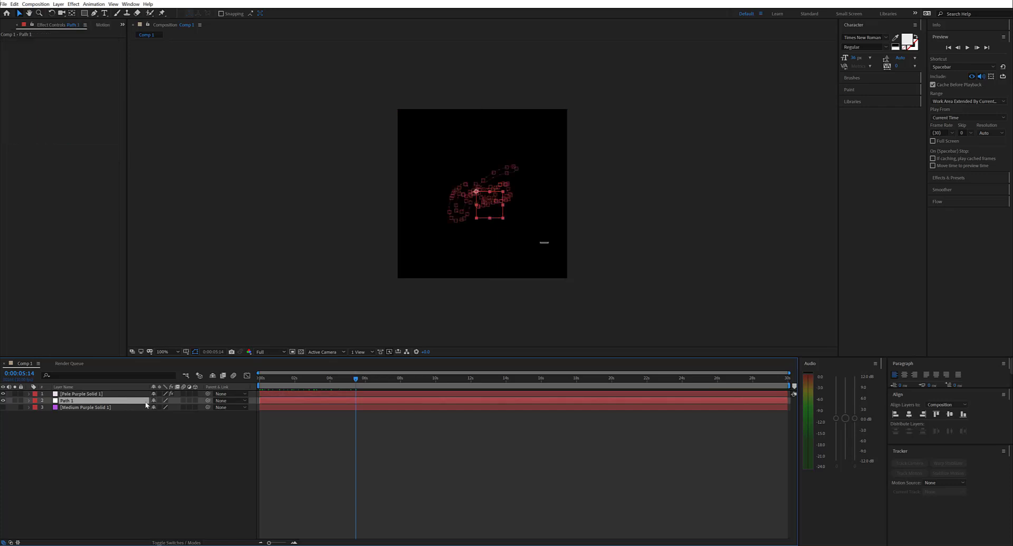
click(194, 401)
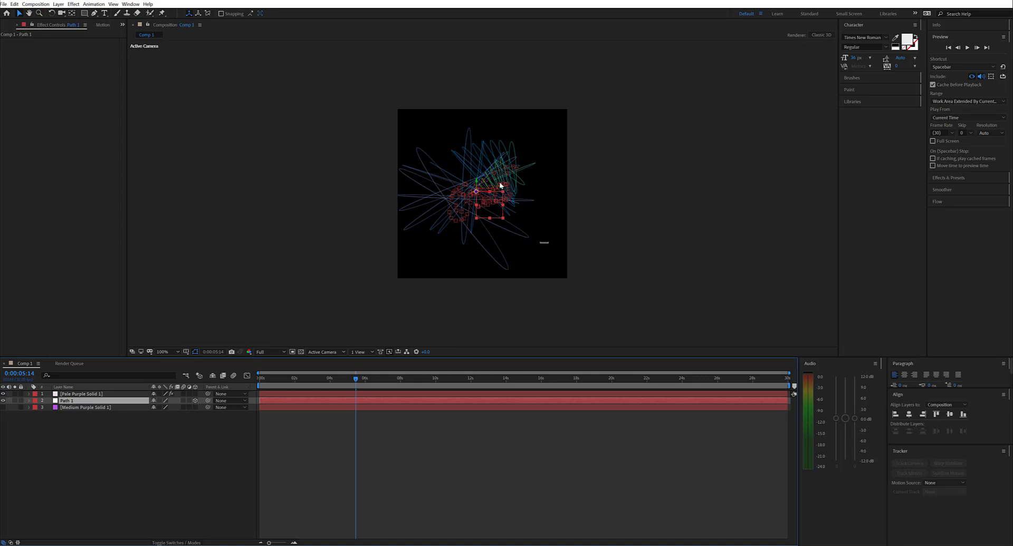
mouse_move(303, 378)
mouse_down()
mouse_move(271, 382)
mouse_move(342, 374)
mouse_move(324, 377)
mouse_up()
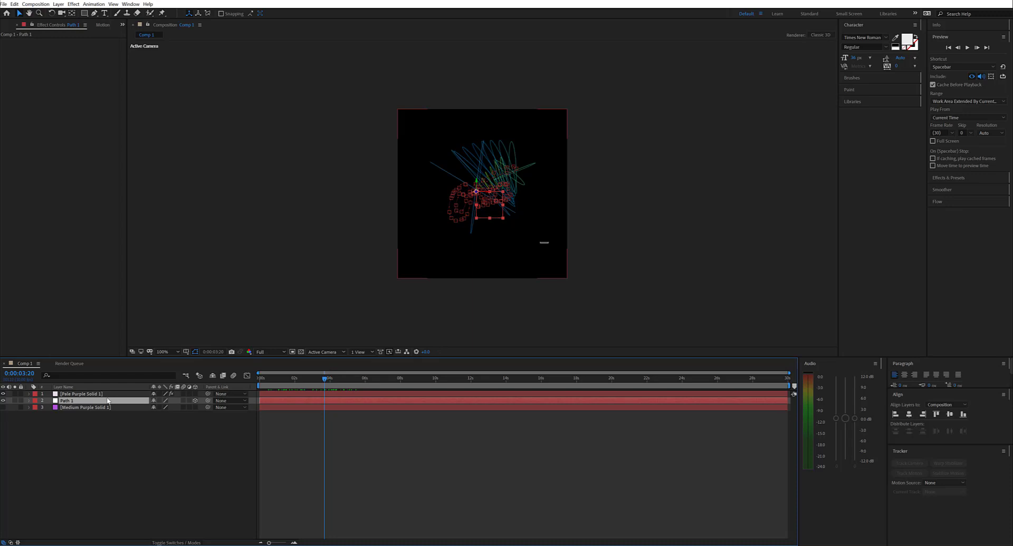
- Set the Aura wave Start Size and End Size to 1 on Pale Purple Solid 1 and scrub to 0:00:15:07
click(88, 395)
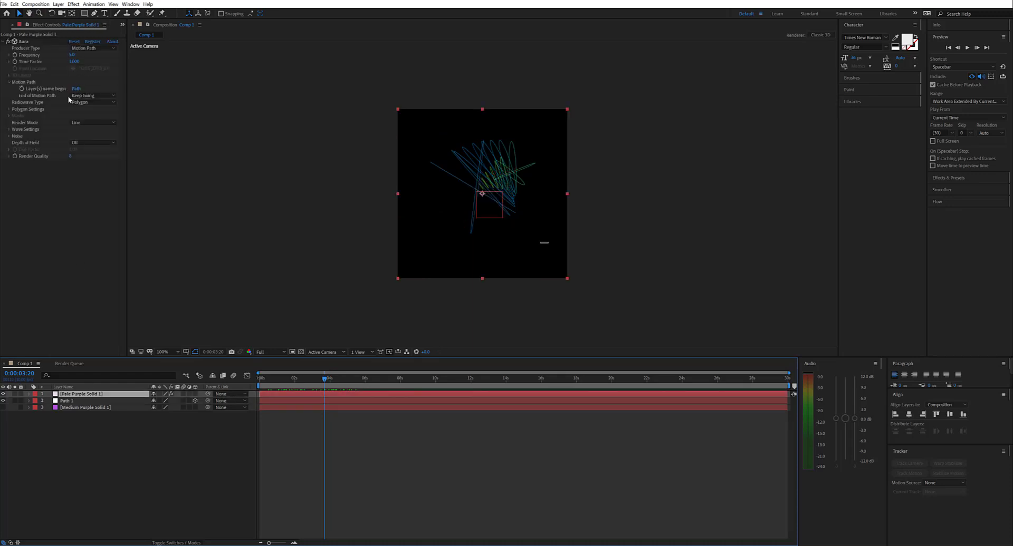
click(9, 130)
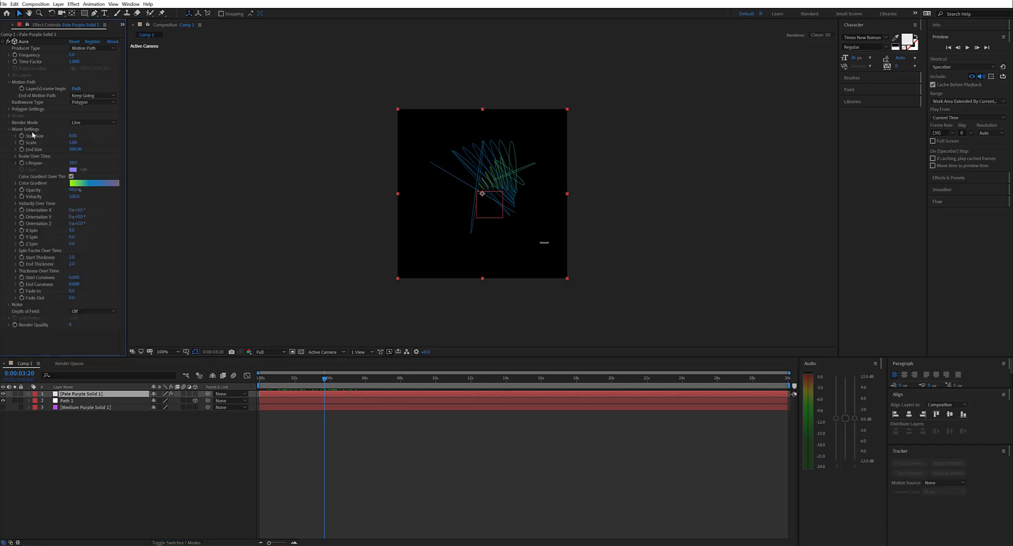
click(73, 136)
key(Return)
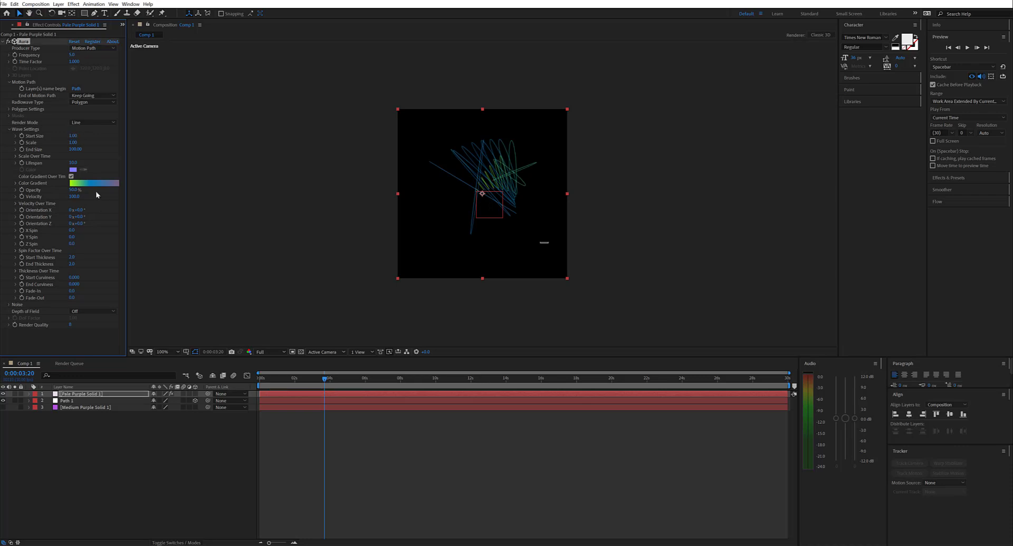
click(76, 149)
text(1)
key(Return)
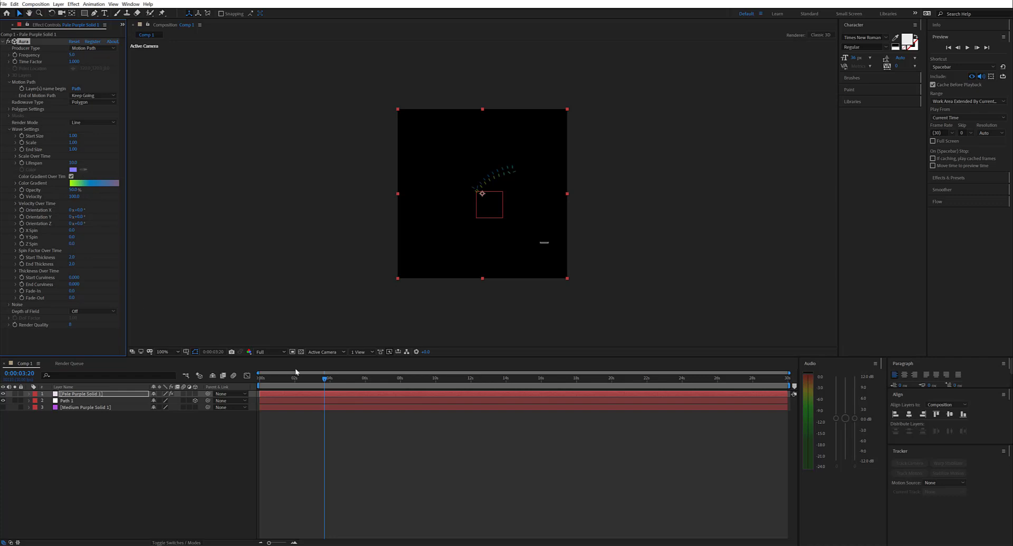
drag(324, 378, 528, 380)
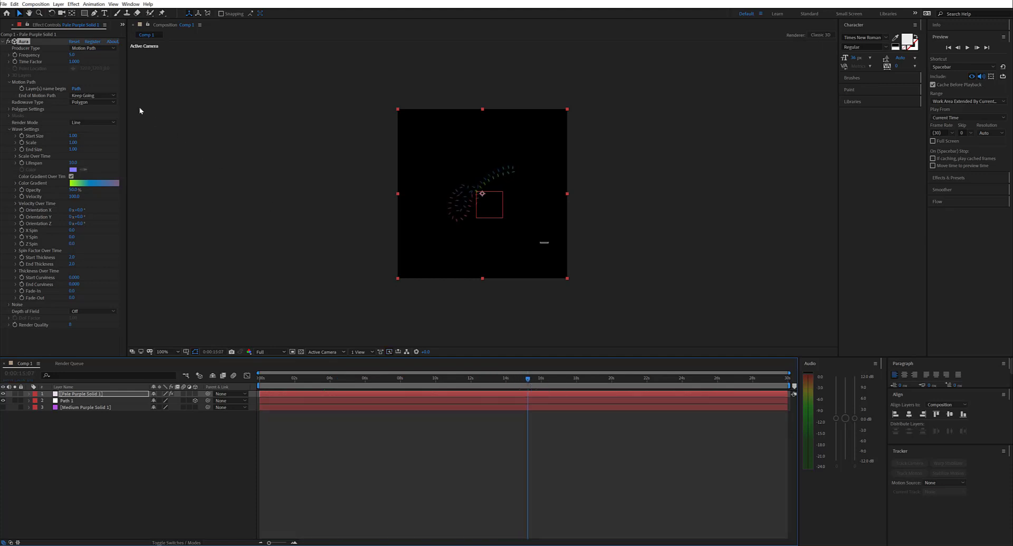
- Set the Aura Frequency to 30 and scrub back to 0:00:03:13 to inspect the waves up close
click(71, 56)
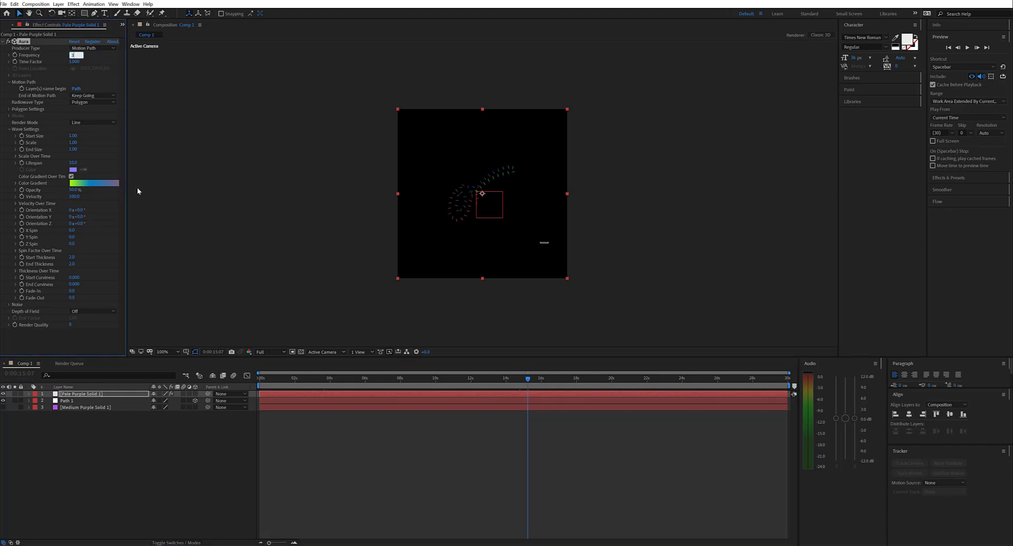
text(30)
key(Return)
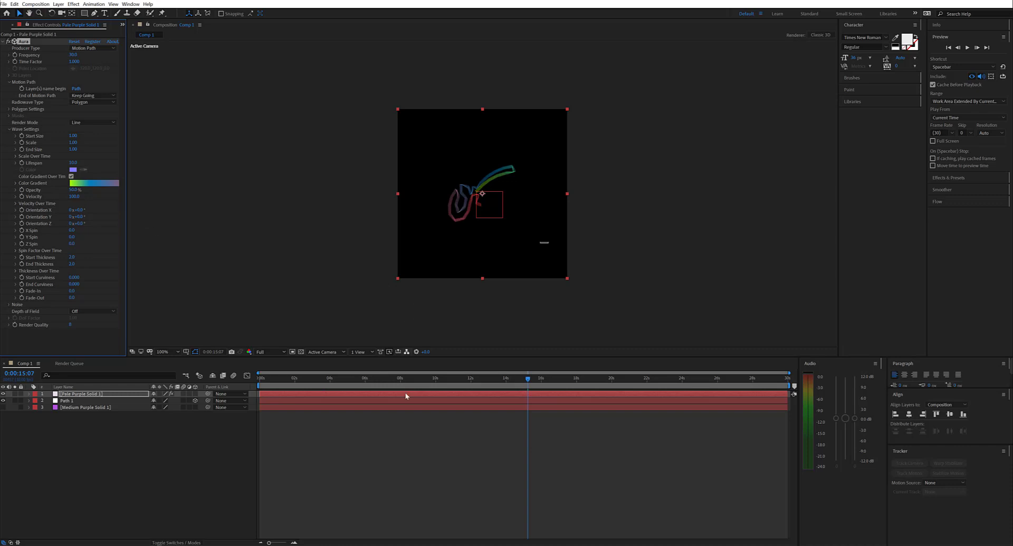
drag(384, 380, 320, 378)
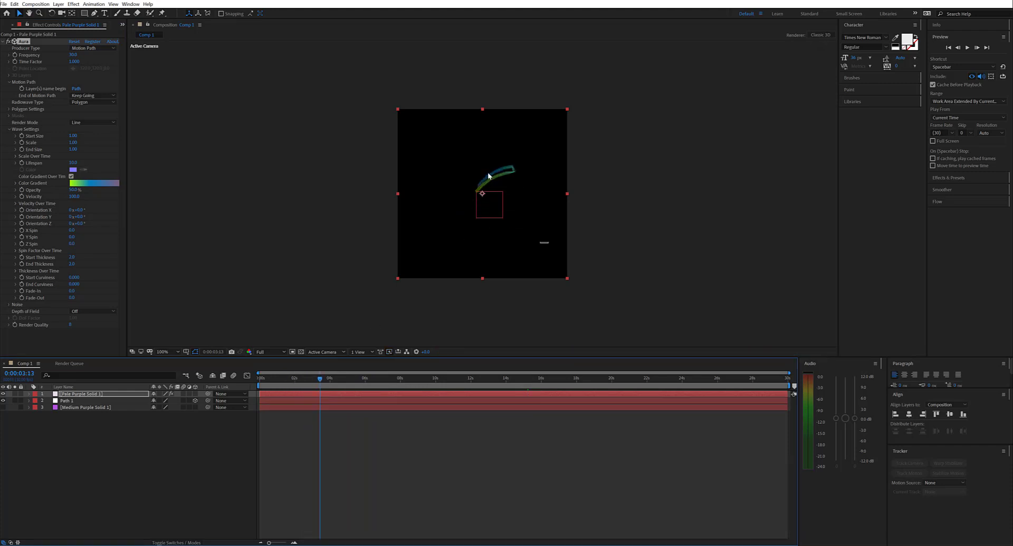
key(period)
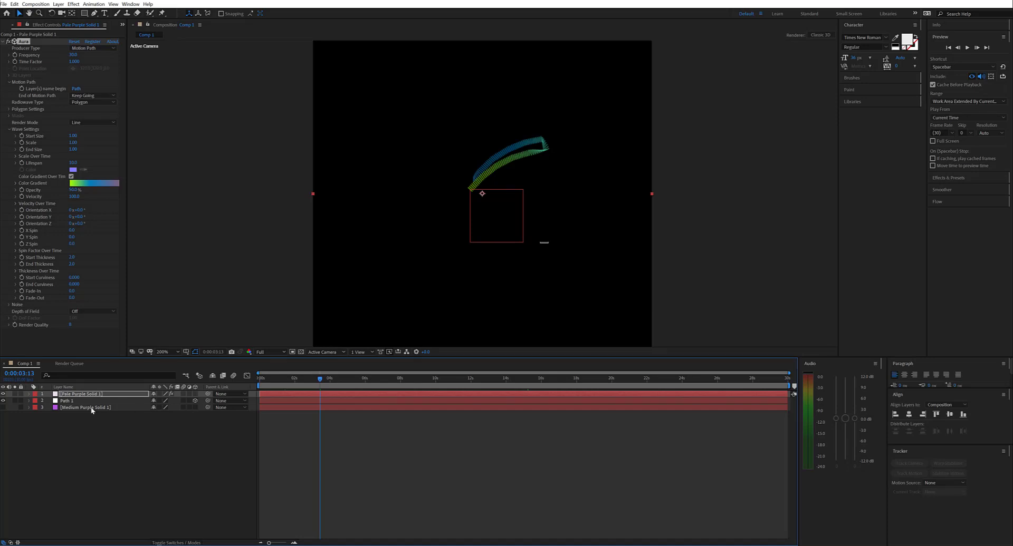
- Stretch the Path 1 null's Position animation by moving its last keyframe to just past the four-second mark
click(29, 394)
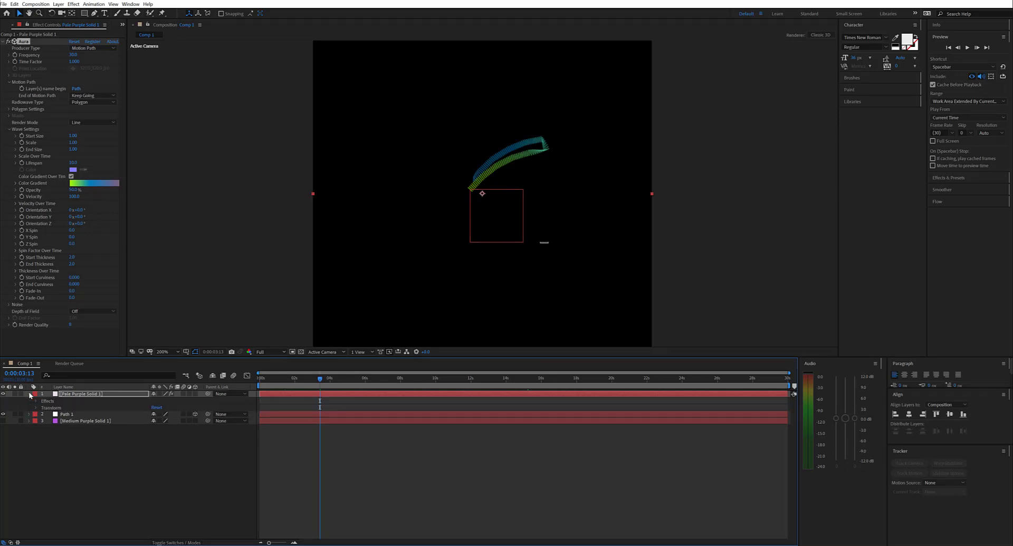
click(30, 394)
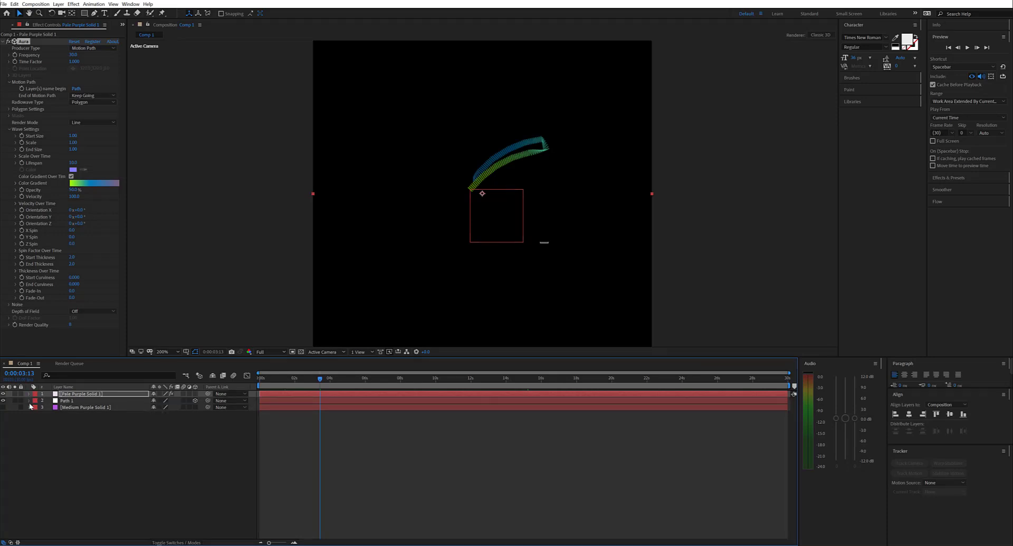
click(28, 401)
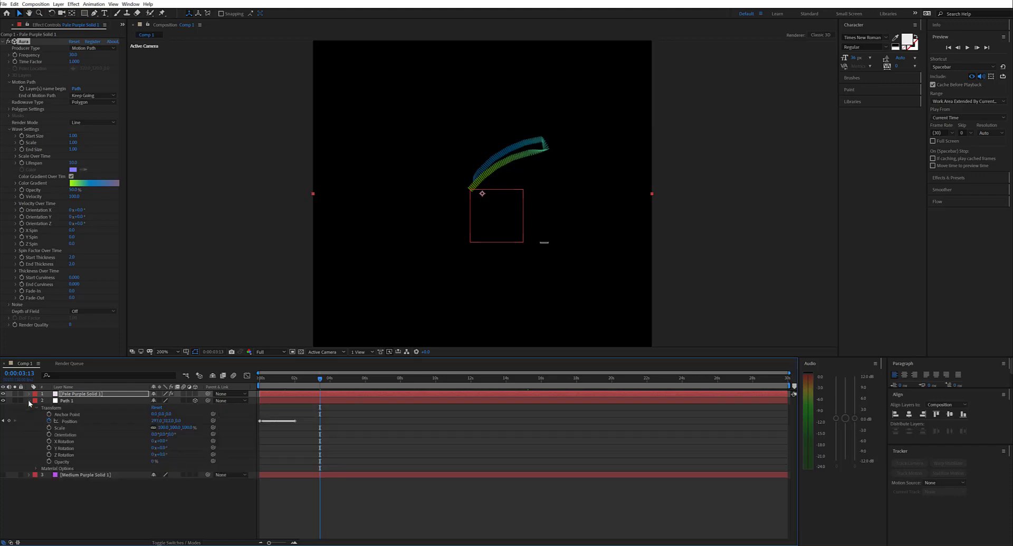
click(71, 420)
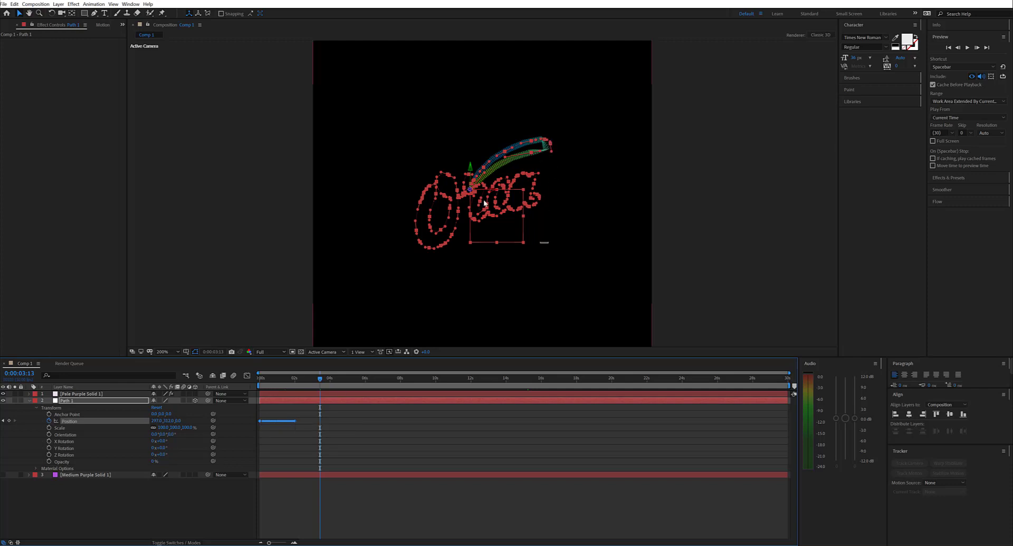
click(302, 420)
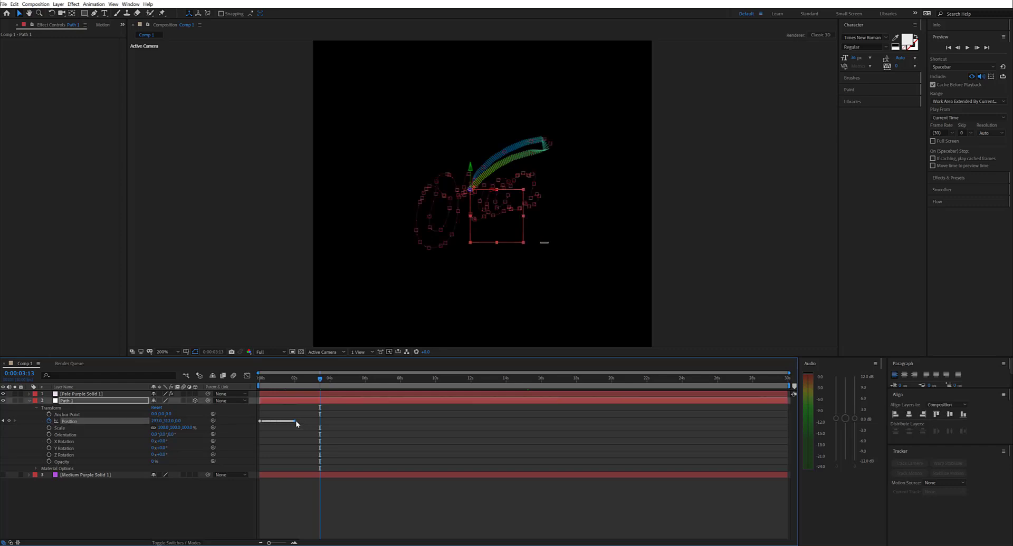
drag(296, 421, 329, 421)
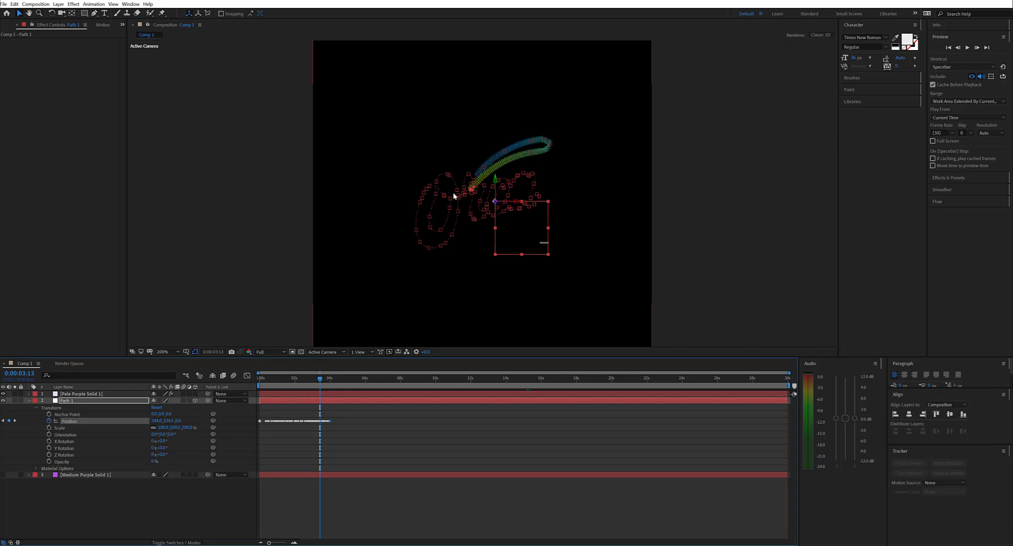
drag(330, 421, 337, 420)
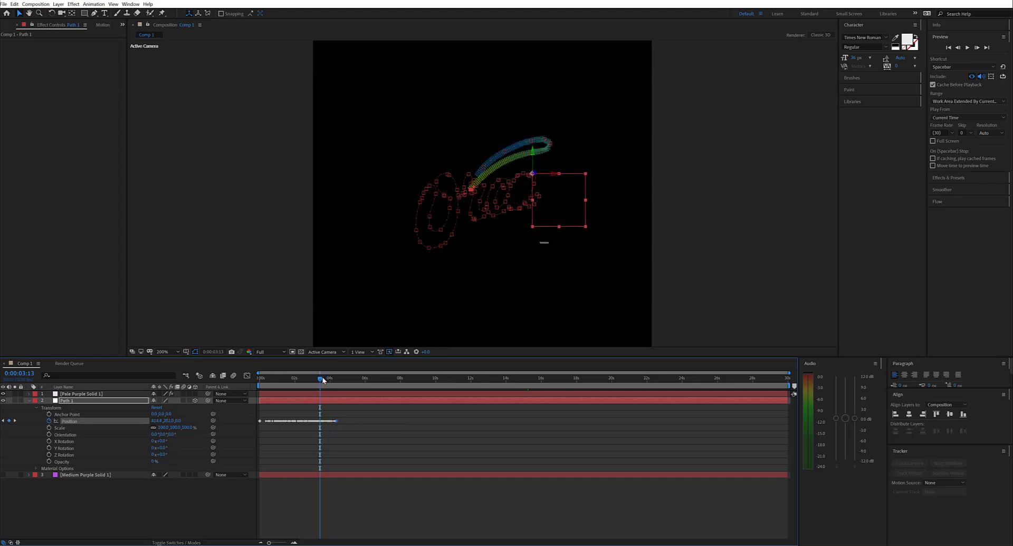
- Scrub the timeline forward to 0:00:10:27 to check how the waves trace the stretched motion path
click(324, 378)
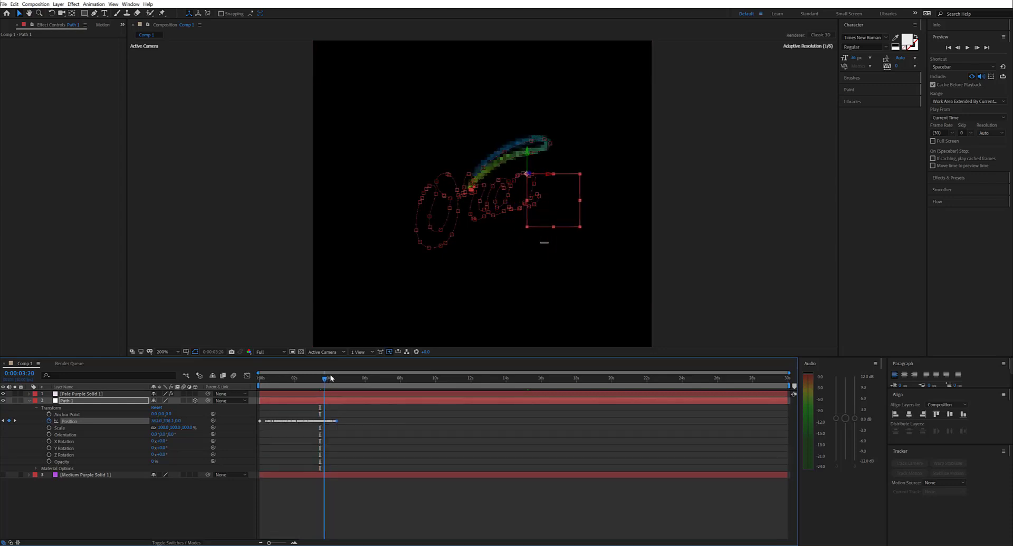
drag(331, 378, 380, 364)
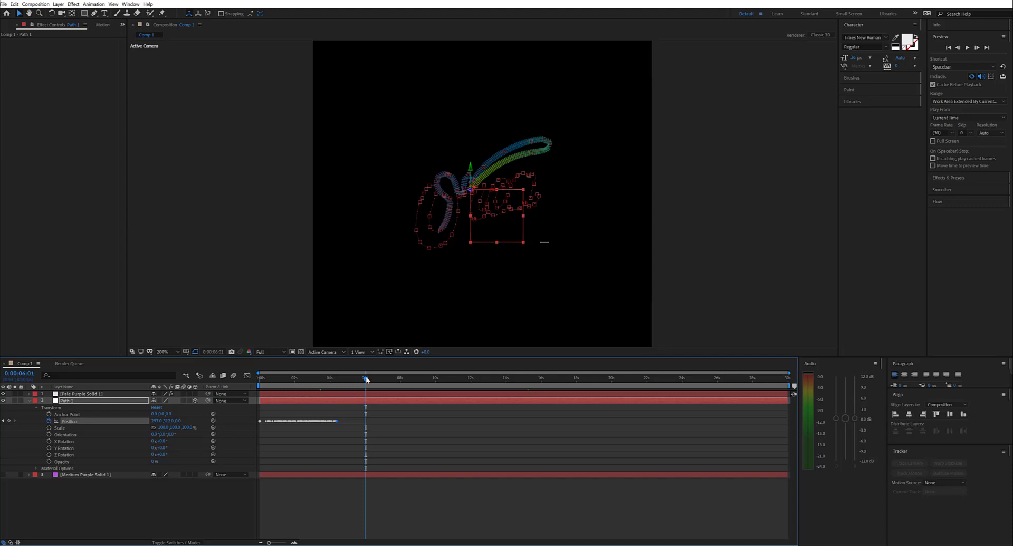
drag(372, 378, 451, 369)
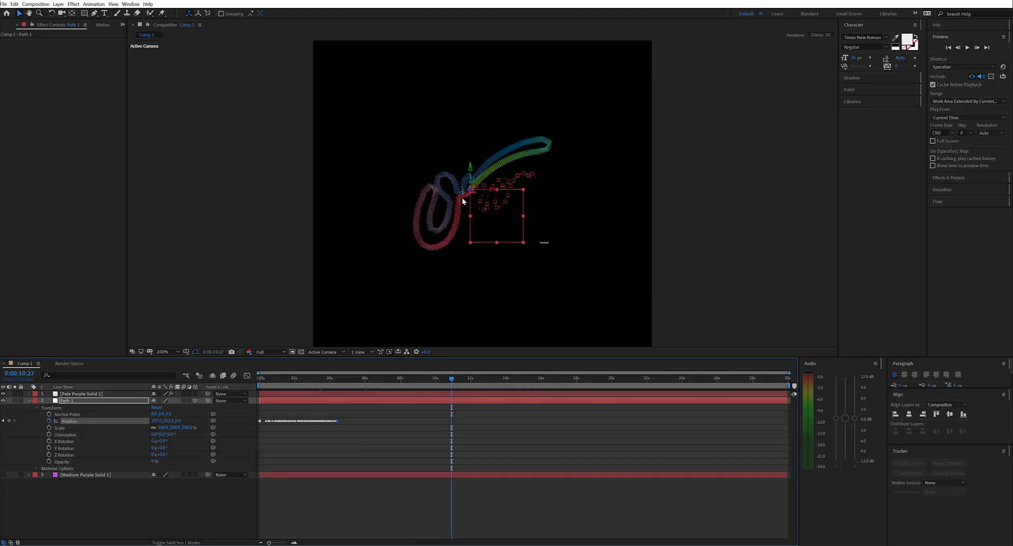
- Set the Aura wave Lifespan to 25 on Pale Purple Solid 1 and scrub to 0:00:20:04 to check the lettering
click(93, 394)
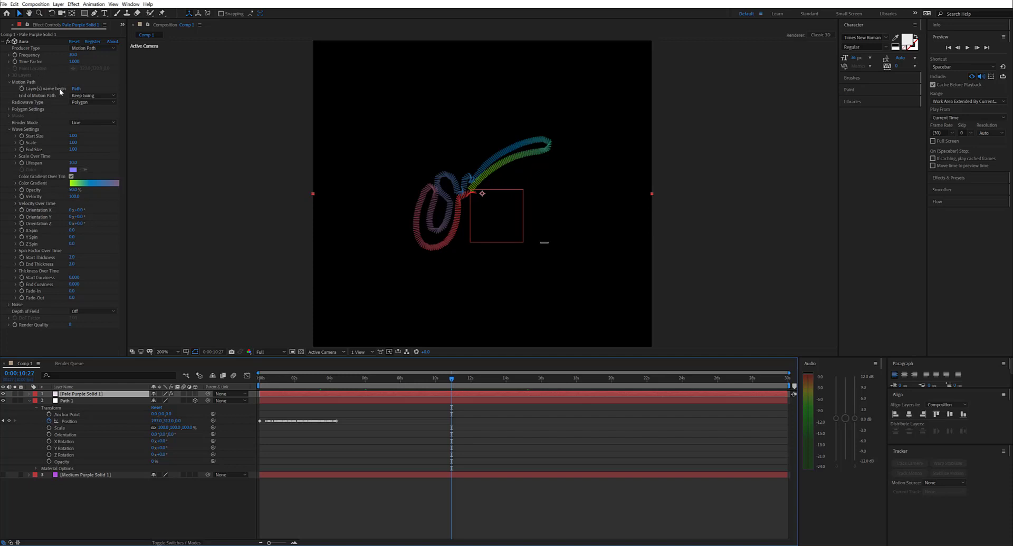
drag(72, 164, 96, 164)
click(73, 164)
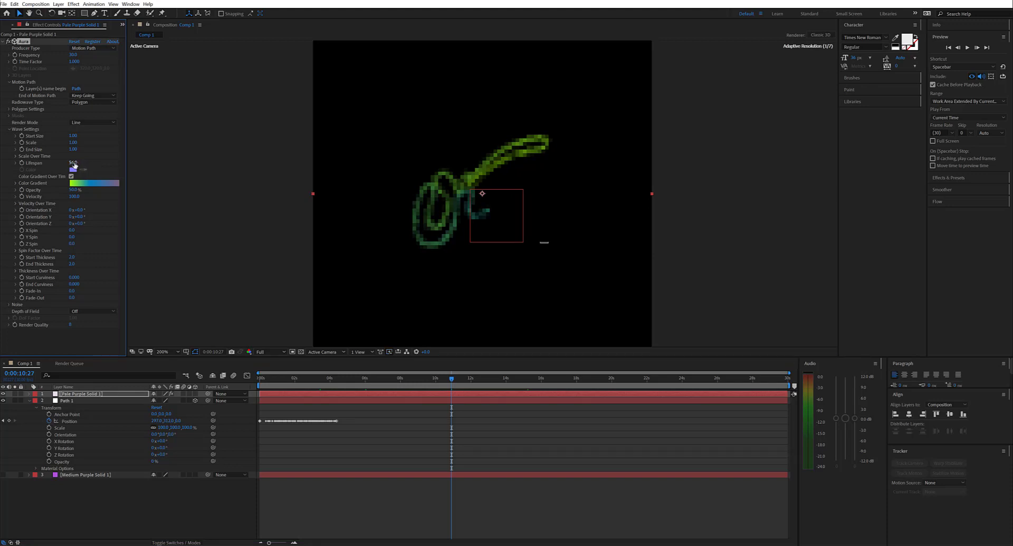
text(25)
key(Return)
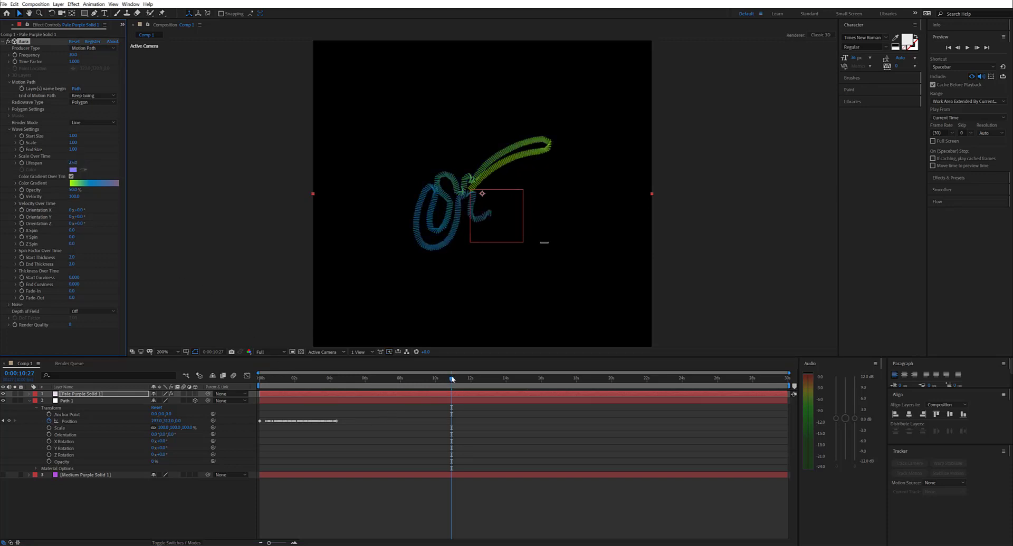
drag(451, 377, 583, 397)
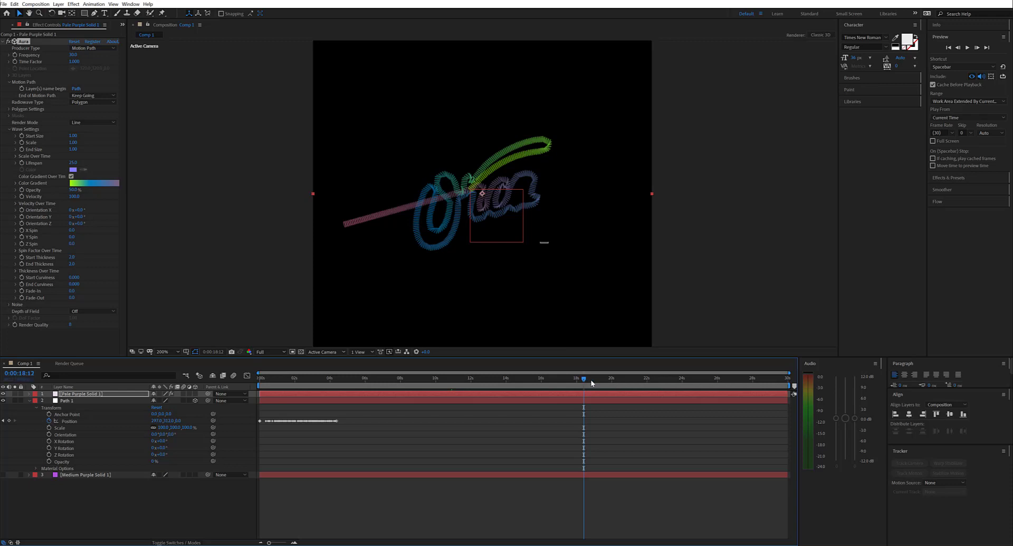
drag(591, 383, 611, 380)
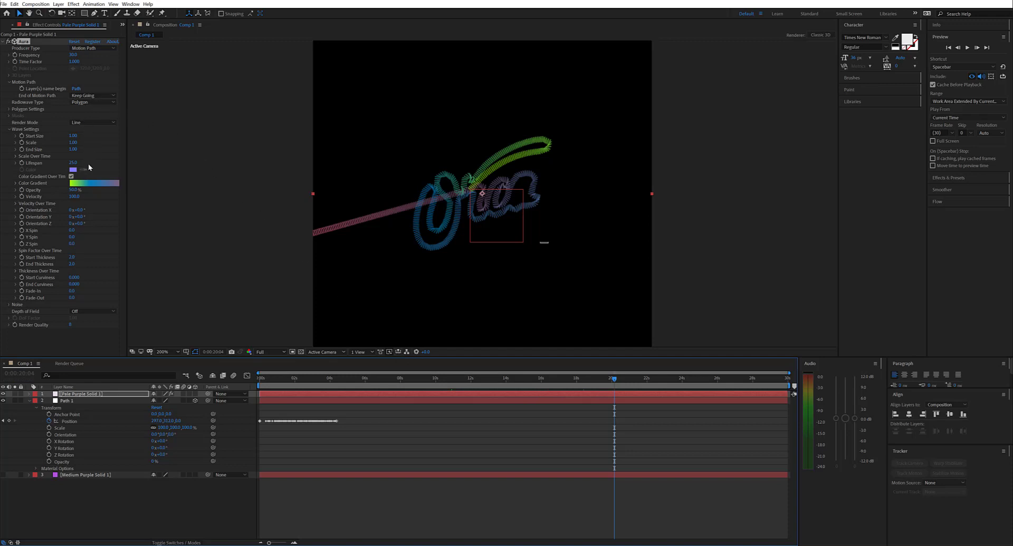
- Set Aura's End of Motion Path to Terminate Waves, and preview the animation from the start
click(97, 95)
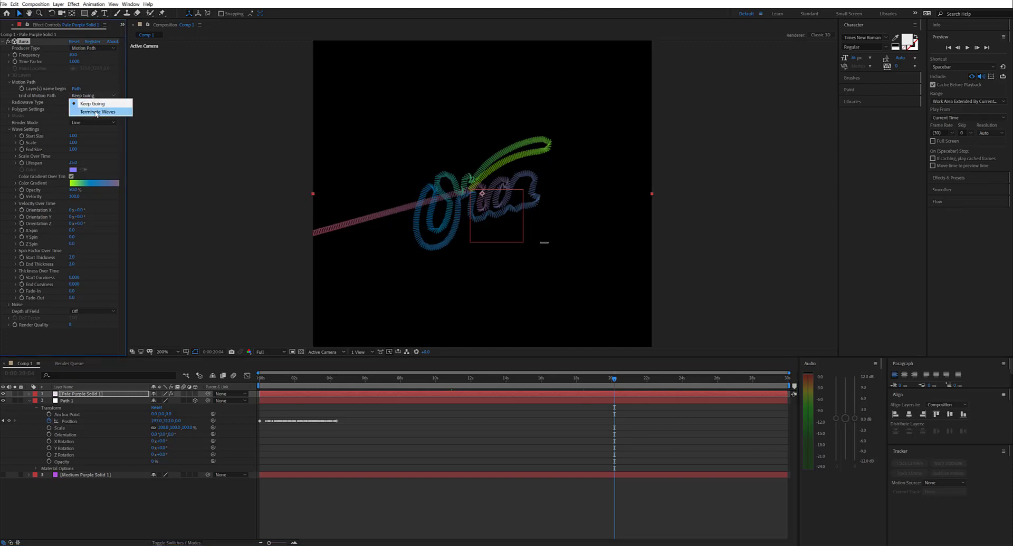
click(97, 112)
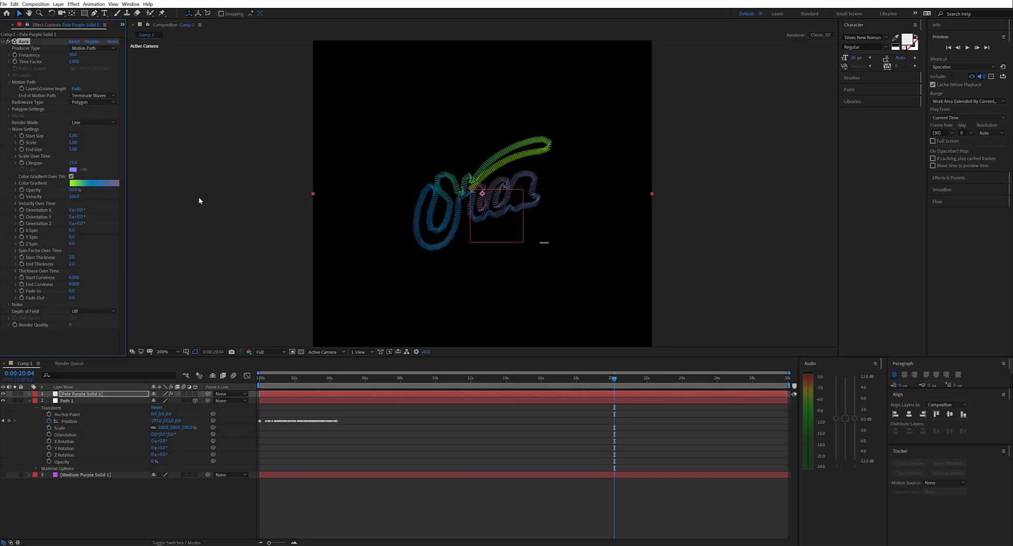
click(603, 379)
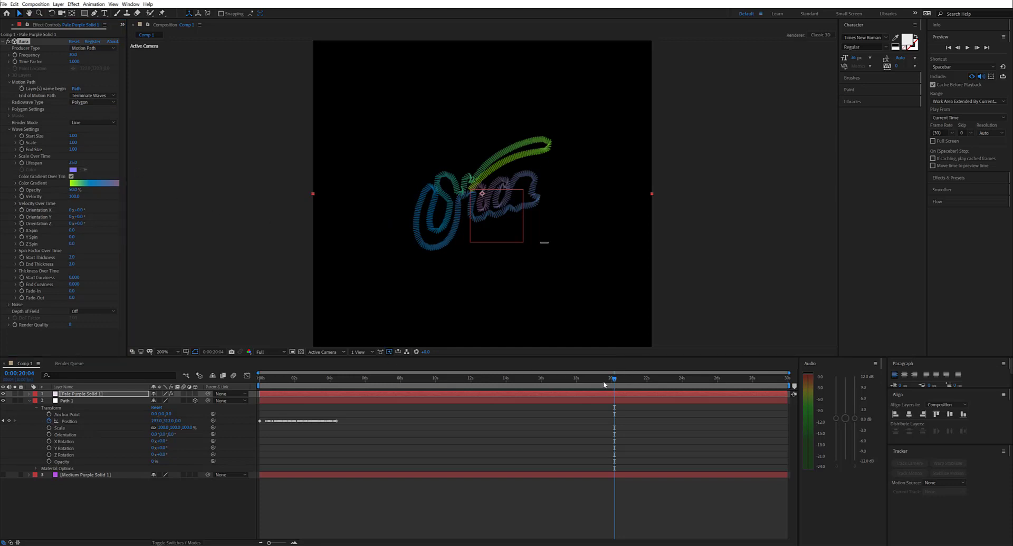
drag(563, 389, 246, 382)
key(space)
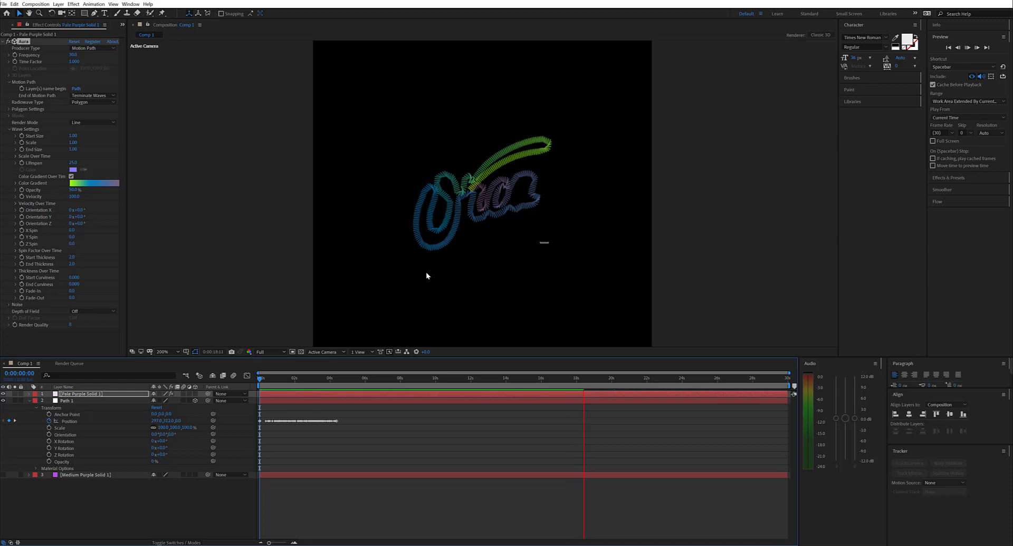
key(space)
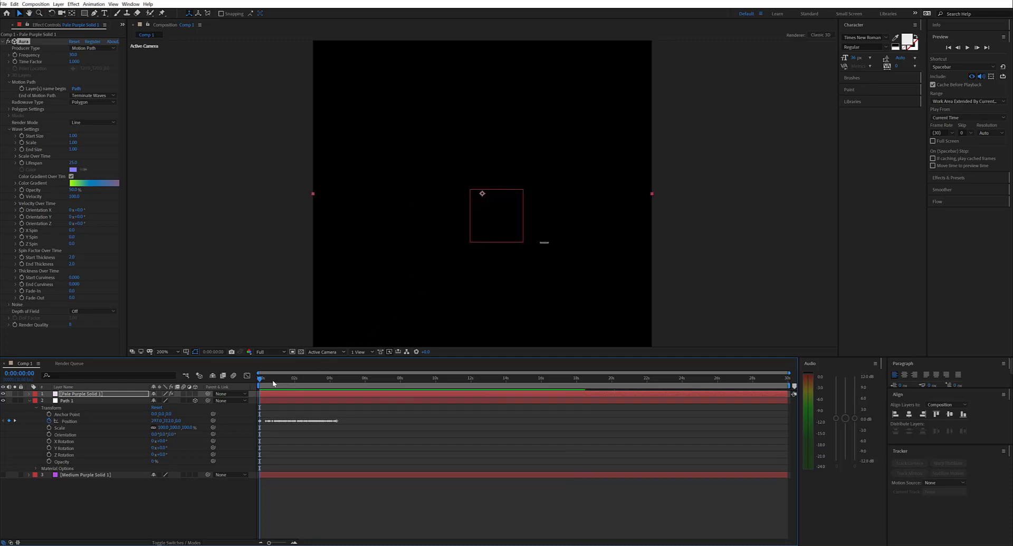
drag(259, 378, 497, 380)
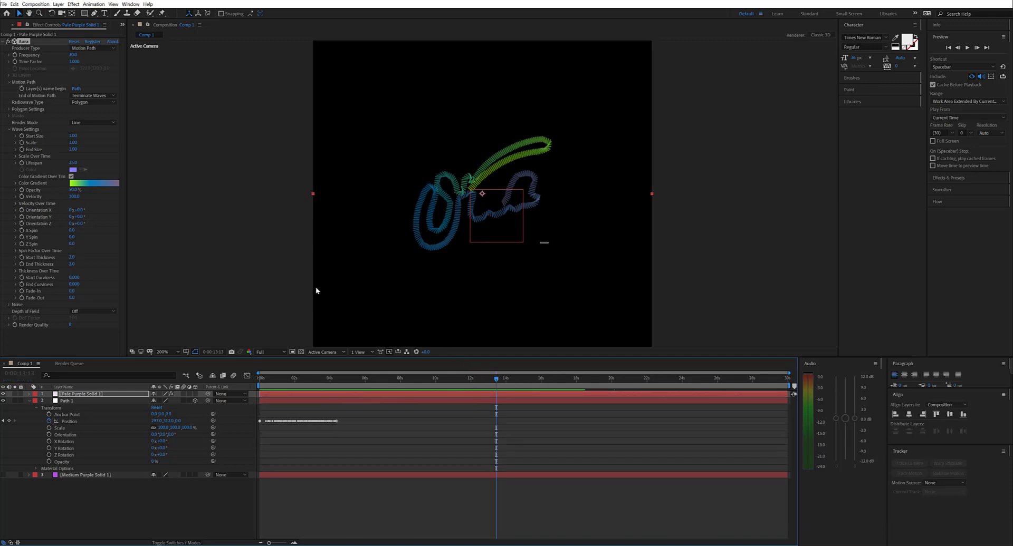
- Collapse the Path 1 null's properties and delete that layer
click(67, 399)
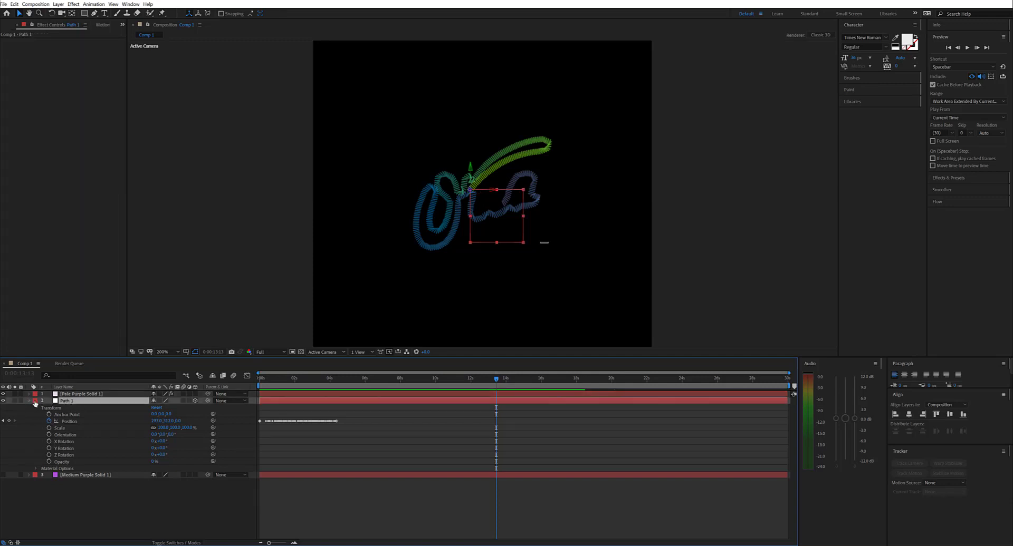
click(29, 401)
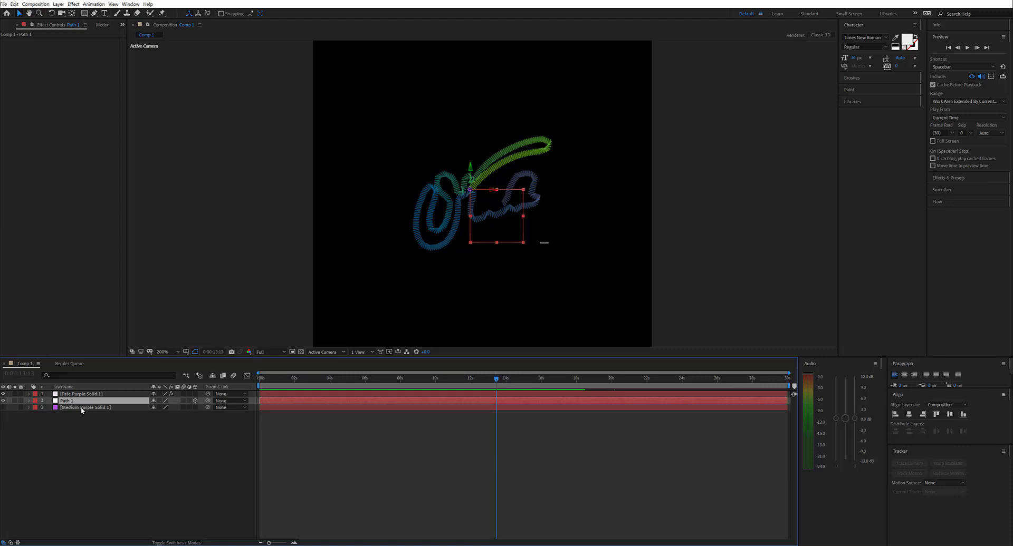
key(Delete)
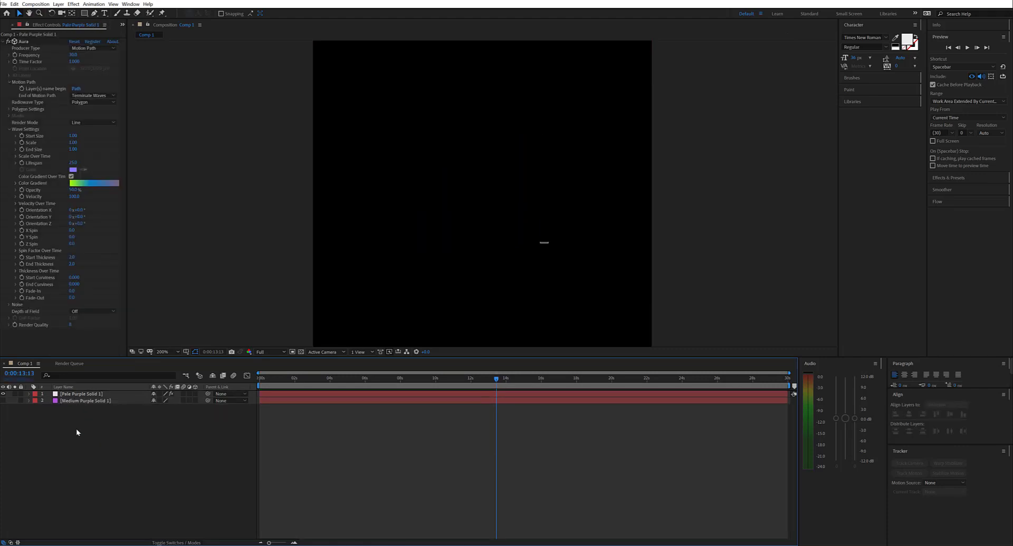
right_click(76, 429)
mouse_move(139, 434)
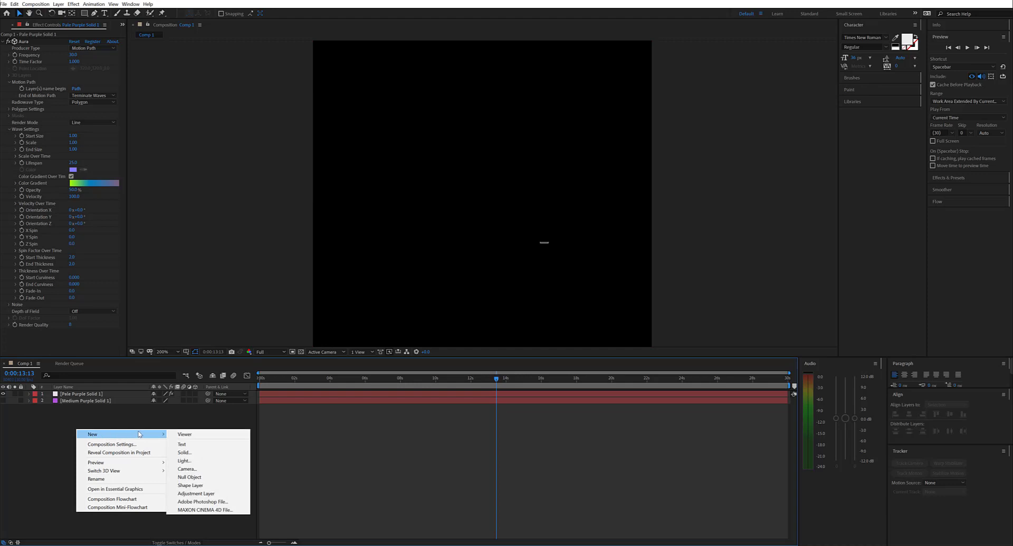
click(86, 394)
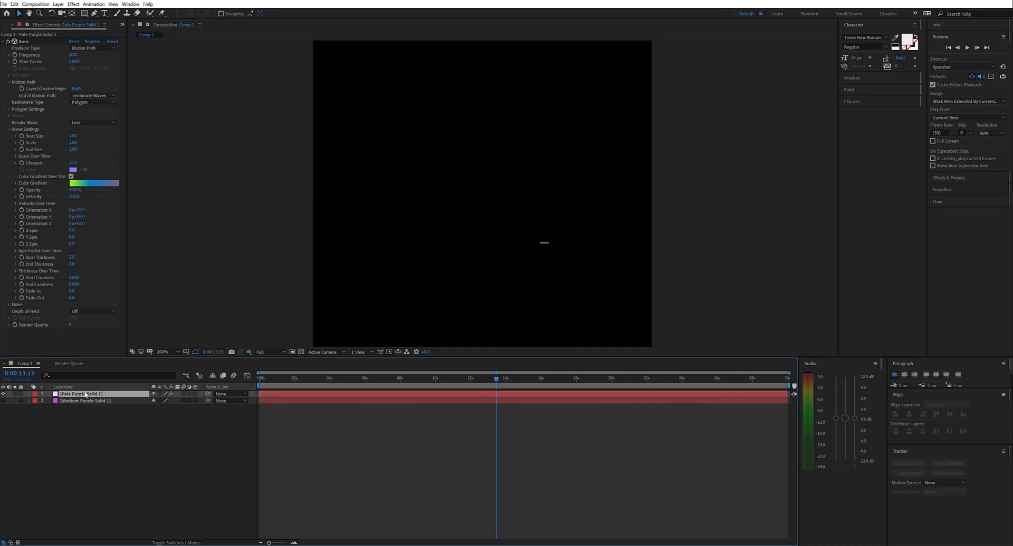
- Delete Pale Purple Solid 1, and make Medium Purple Solid 1 visible with its masks expanded
key(Delete)
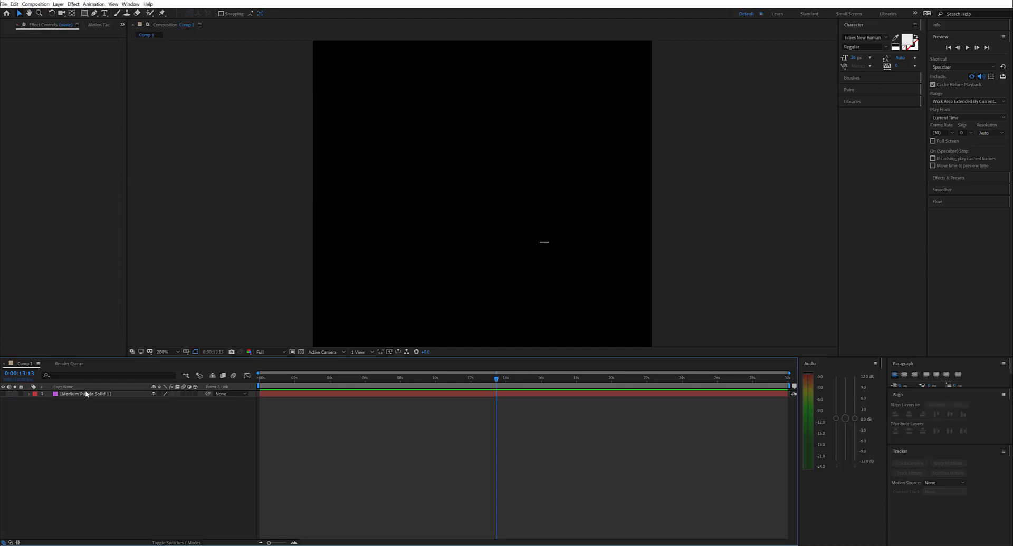
click(85, 394)
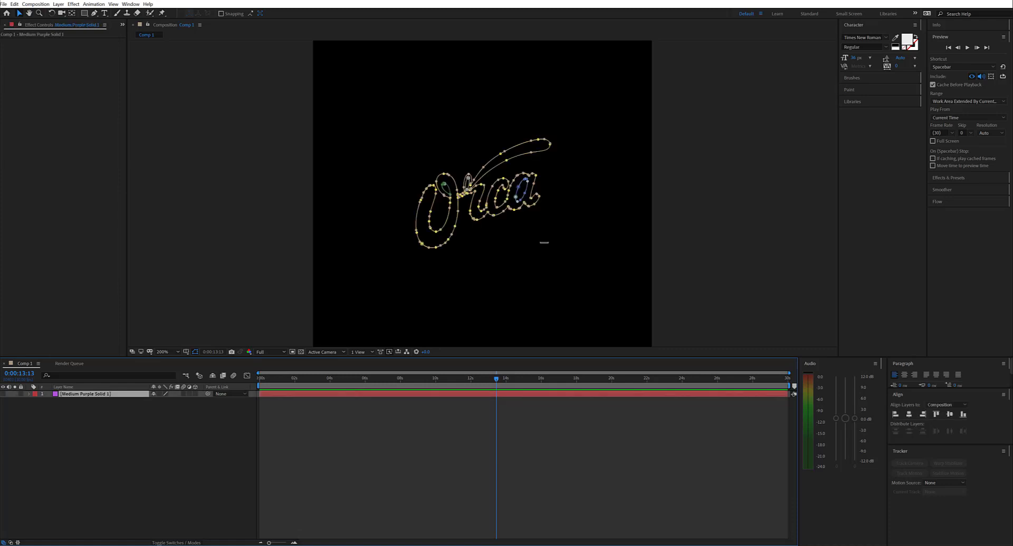
click(3, 395)
click(3, 394)
click(3, 394)
click(28, 394)
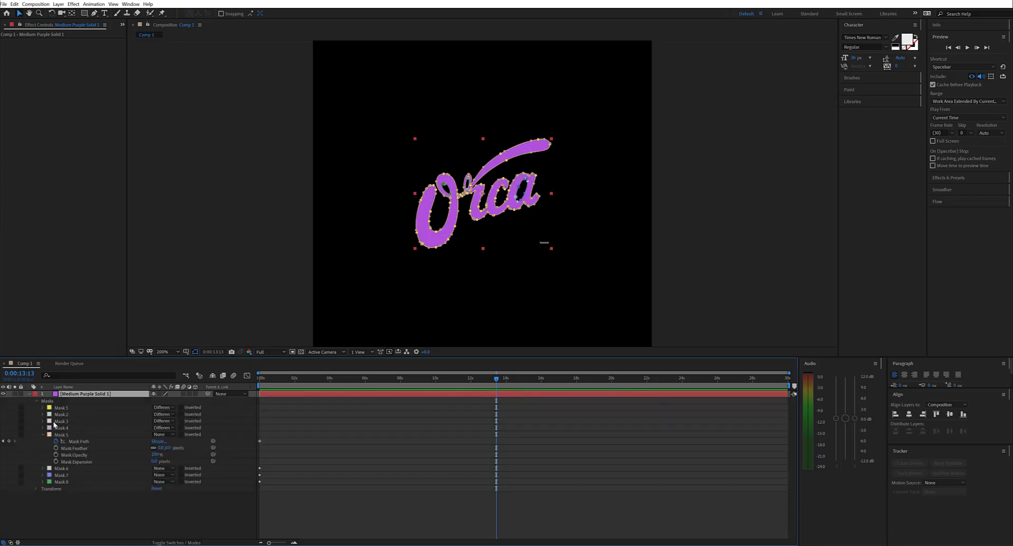
- Copy the Mask Path of Mask 5 on Medium Purple Solid 1 and collapse the layer's properties
click(58, 3)
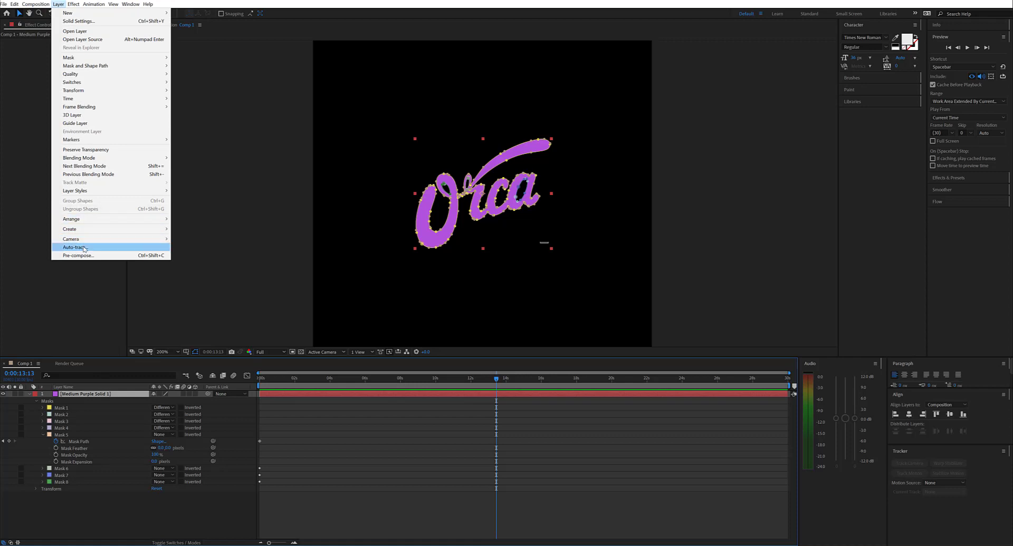
click(27, 245)
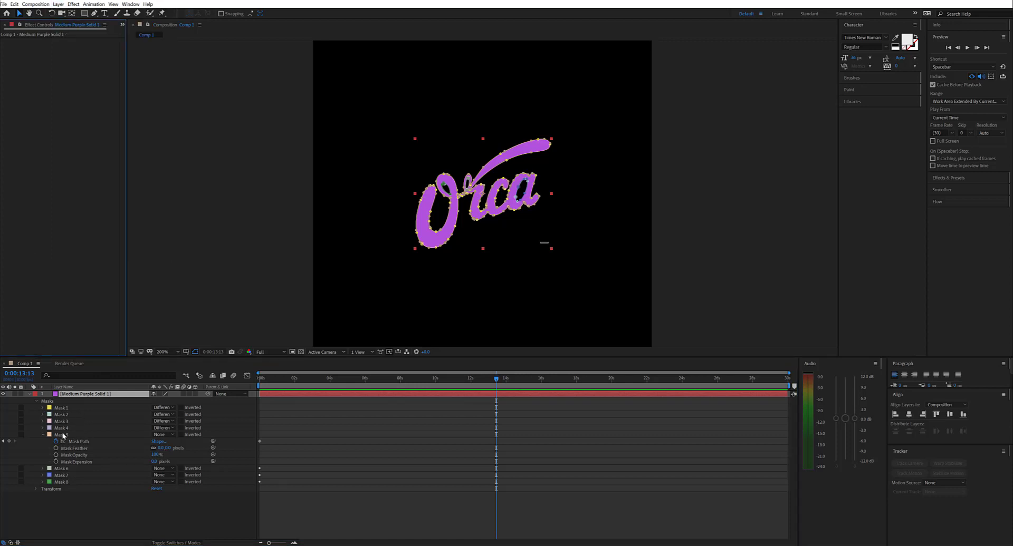
click(82, 442)
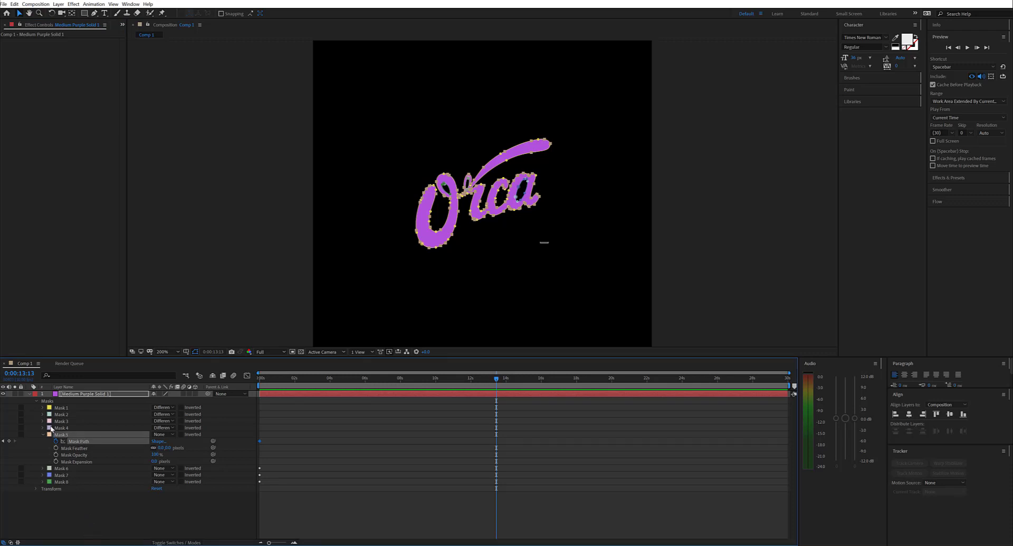
click(29, 394)
- Create a new solid layer in a dull grey-purple colour
right_click(100, 451)
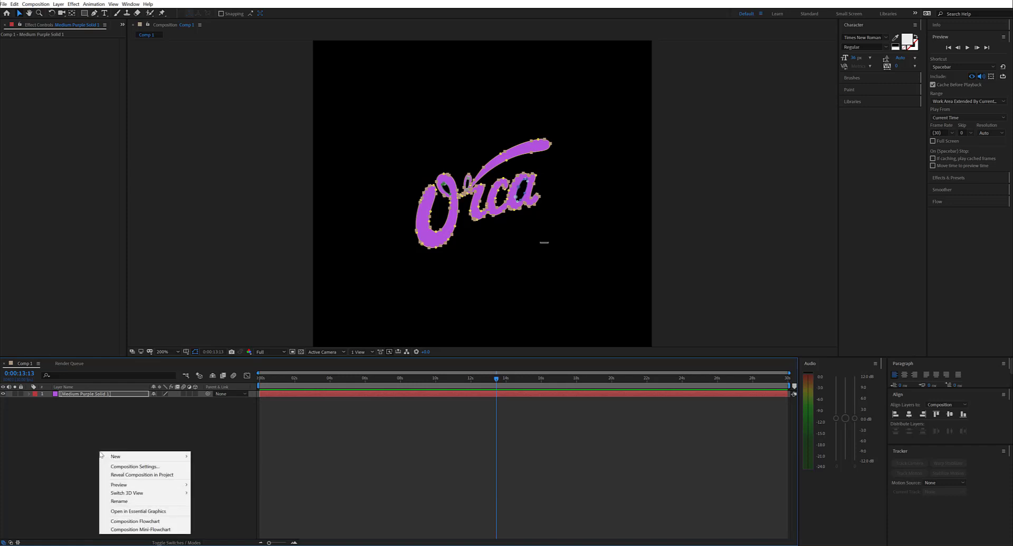
mouse_move(134, 458)
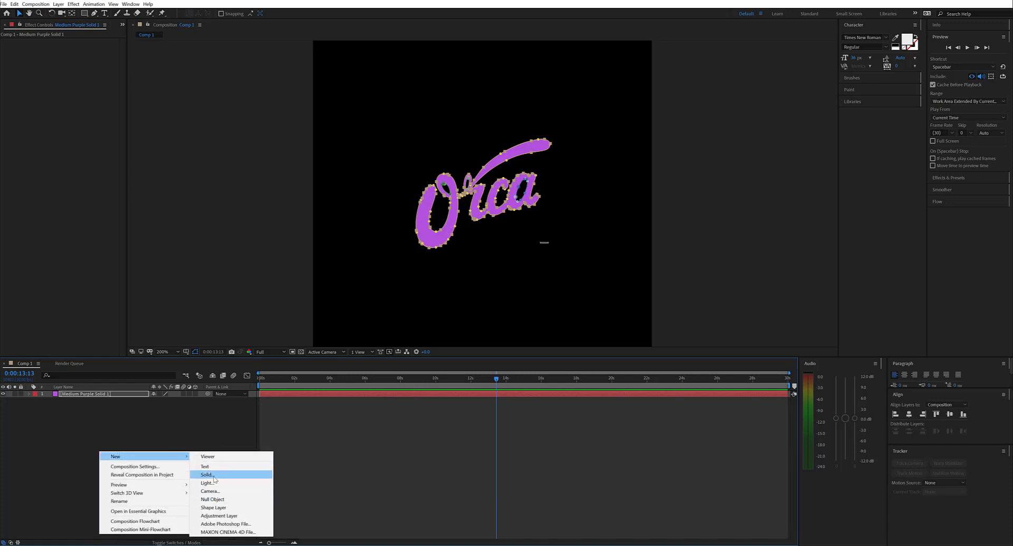
click(207, 475)
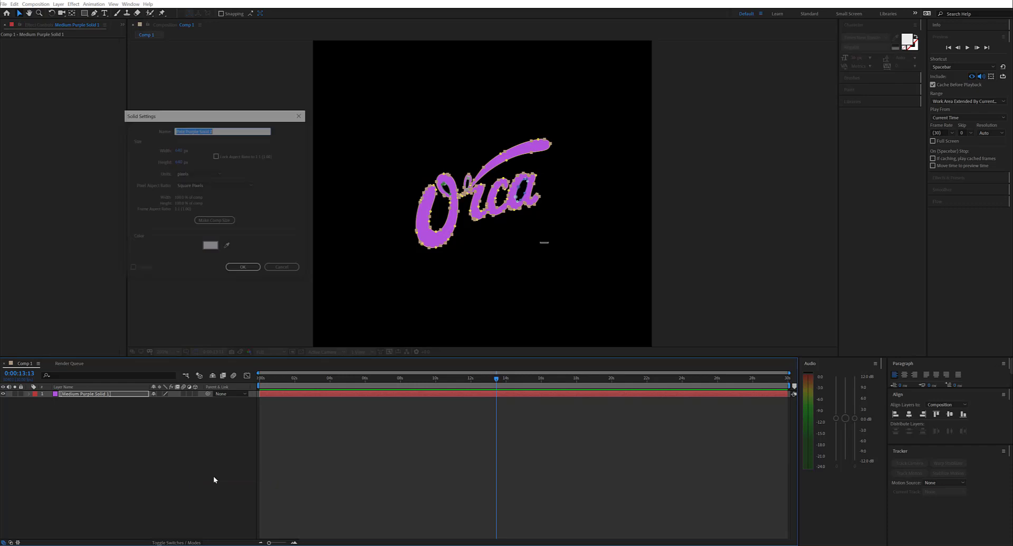
click(209, 247)
click(153, 253)
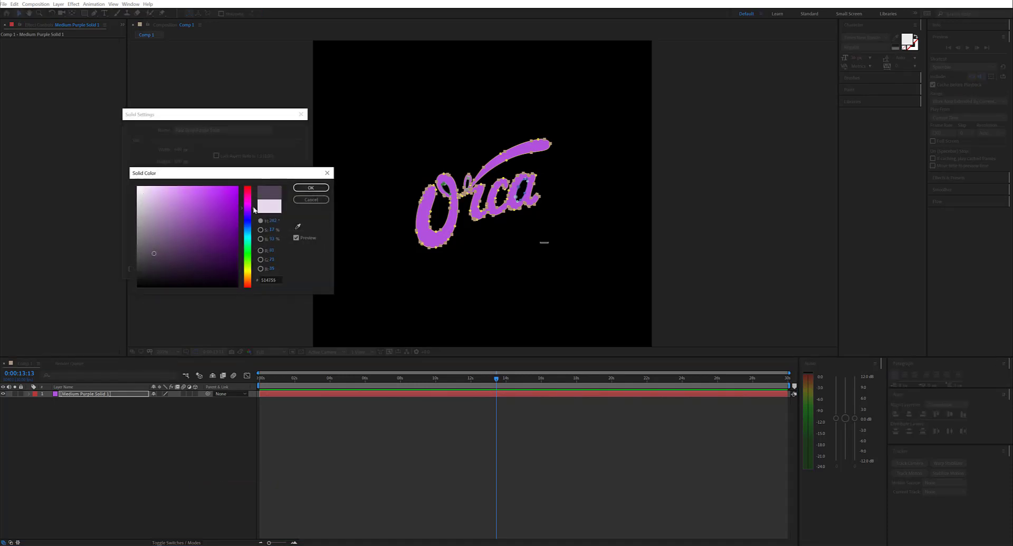
click(310, 189)
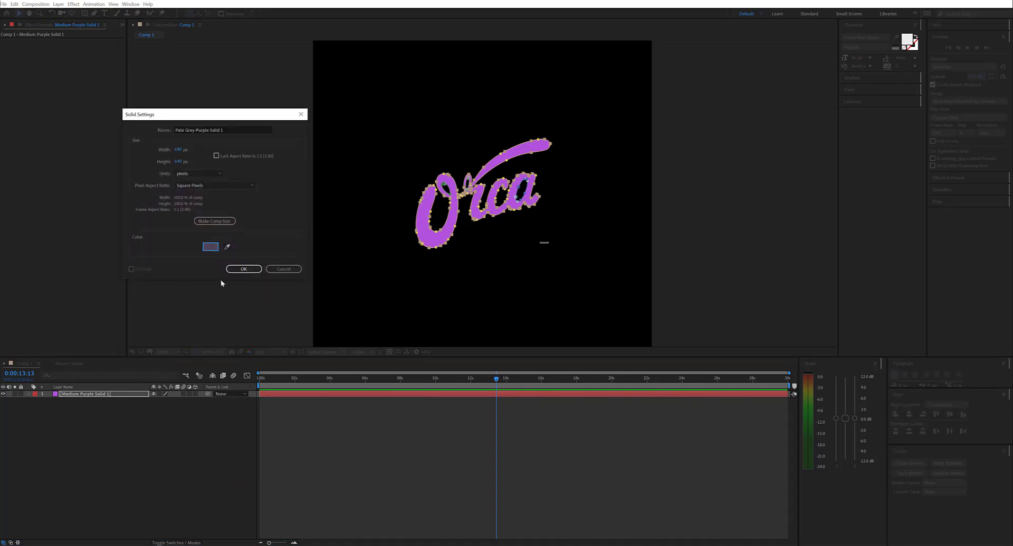
click(235, 270)
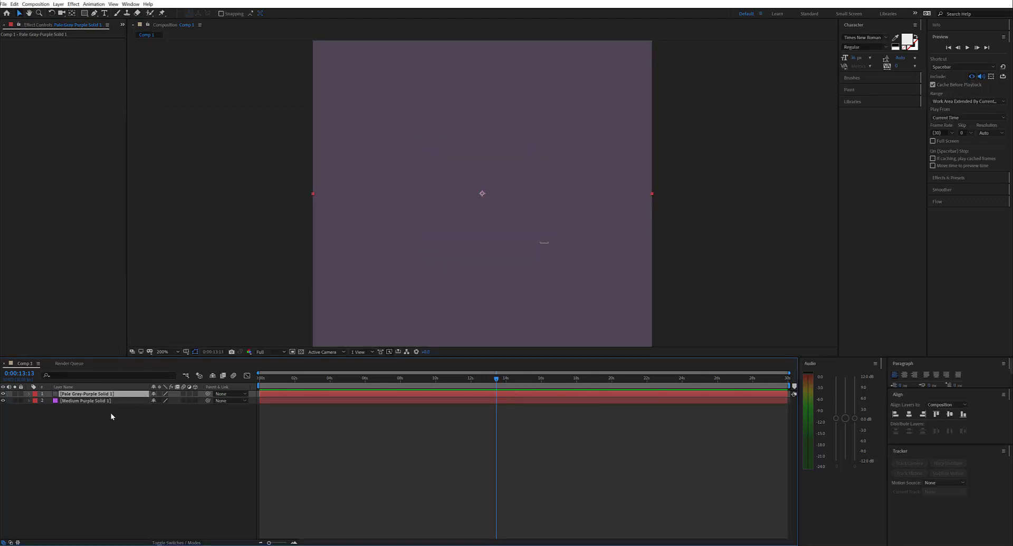
- Enable Position keyframes on the grey-purple solid at 0:00:00:00 and paste the copied mask path into its Position
click(29, 394)
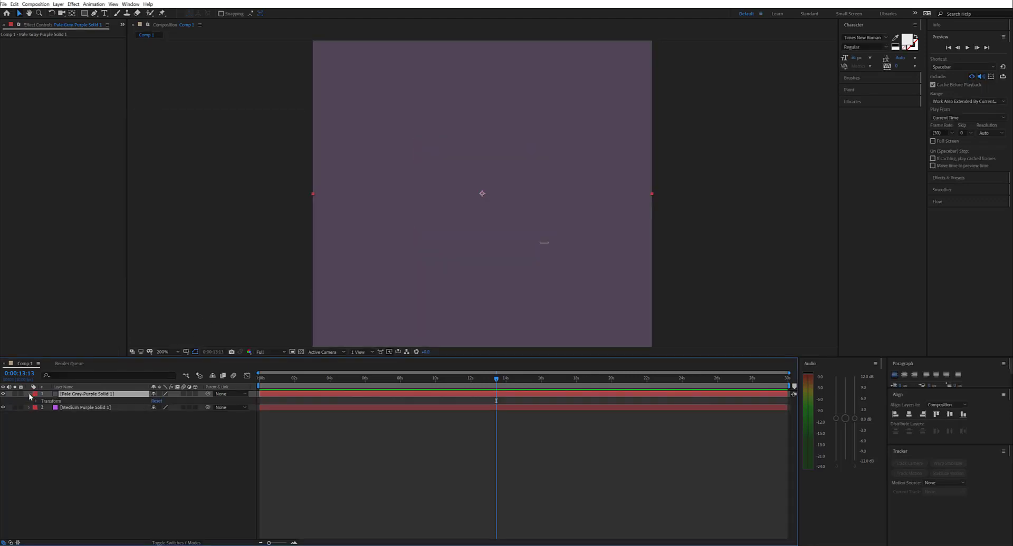
click(37, 402)
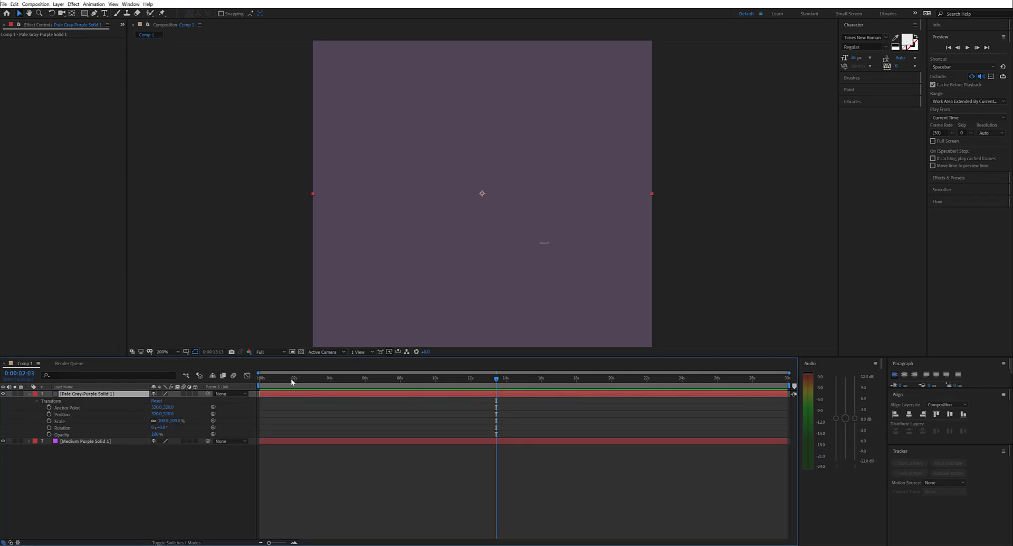
drag(294, 378, 238, 379)
click(49, 415)
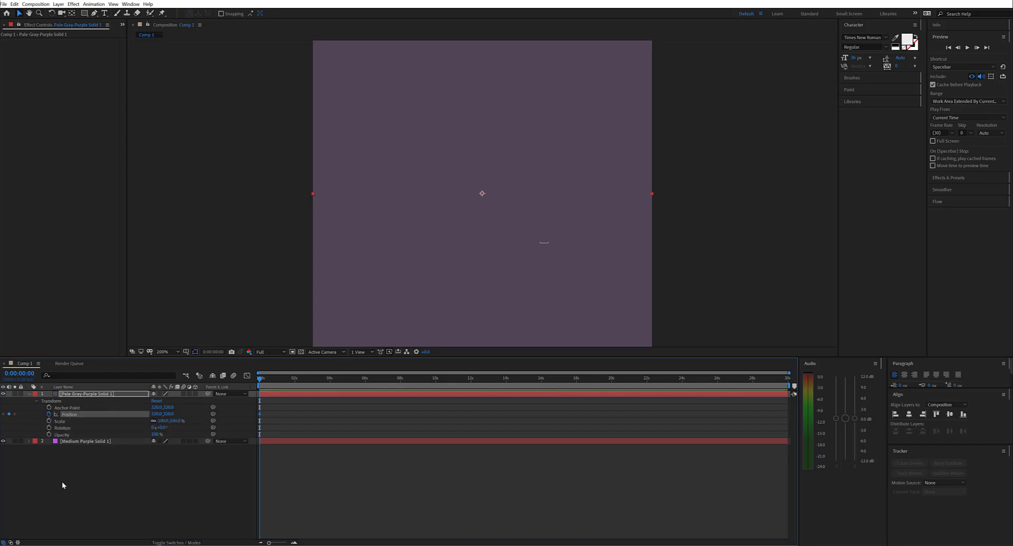
key(ctrl+v)
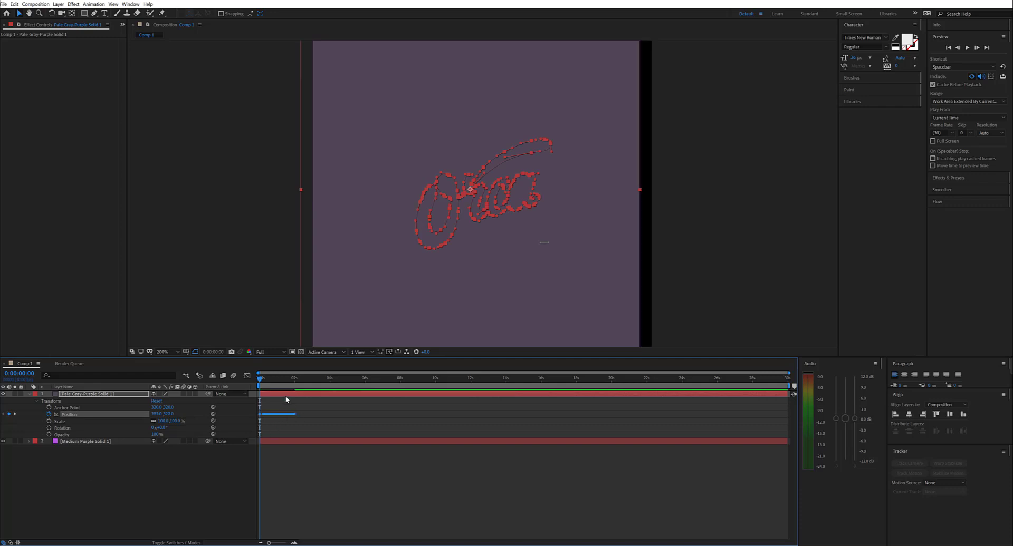
mouse_move(262, 379)
mouse_down()
mouse_move(289, 379)
mouse_move(257, 381)
mouse_up()
- Create another new solid layer in a very dark purple colour
right_click(96, 461)
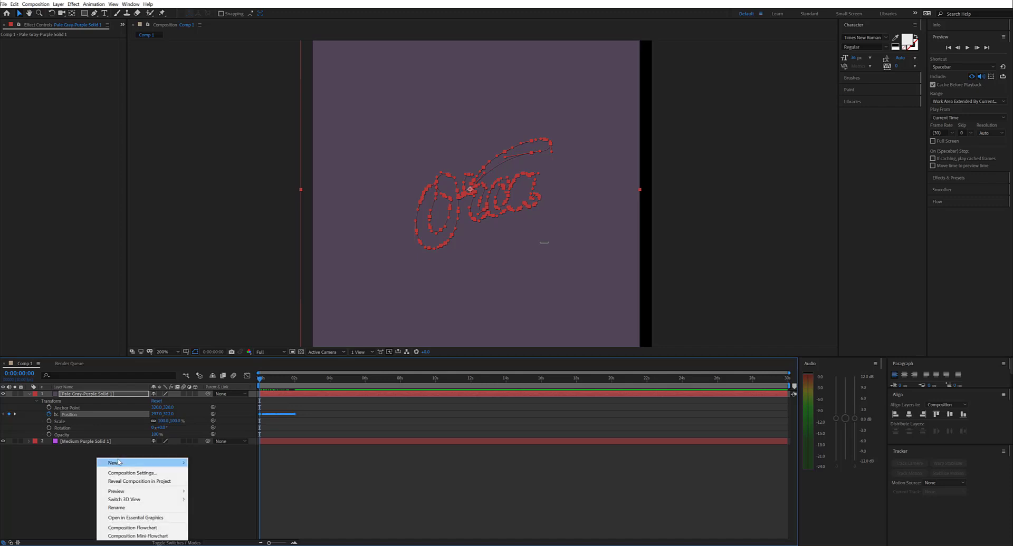
mouse_move(125, 463)
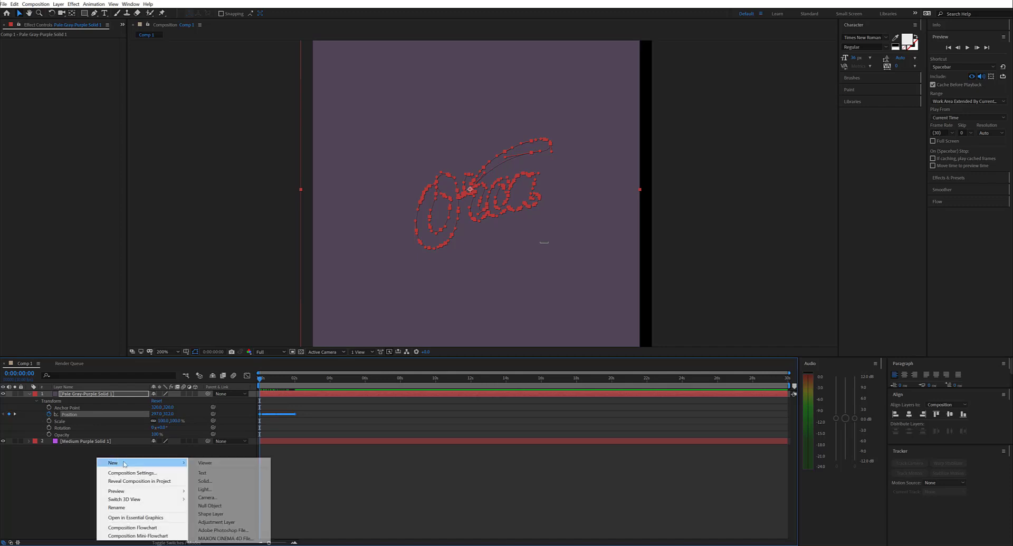
click(201, 481)
click(208, 253)
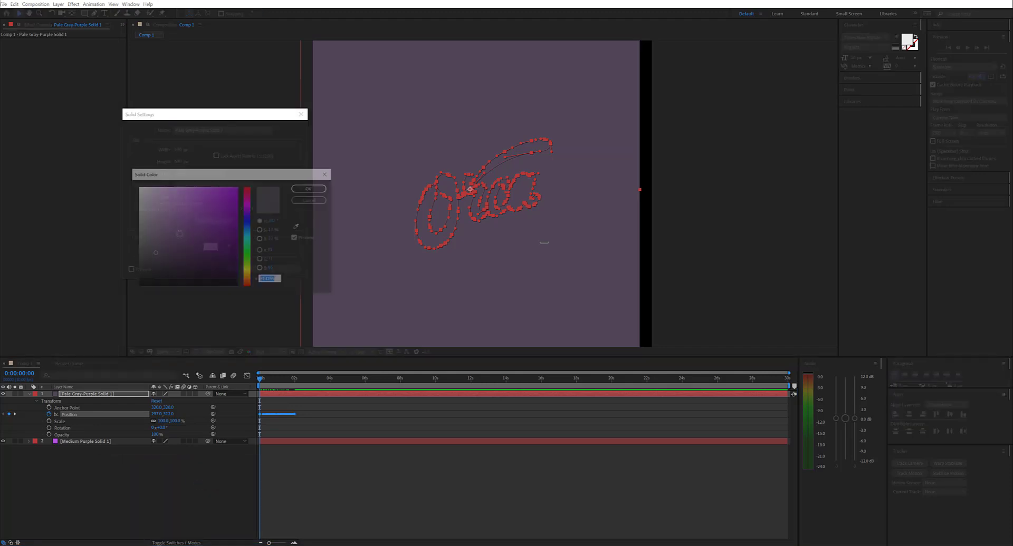
click(146, 277)
click(314, 190)
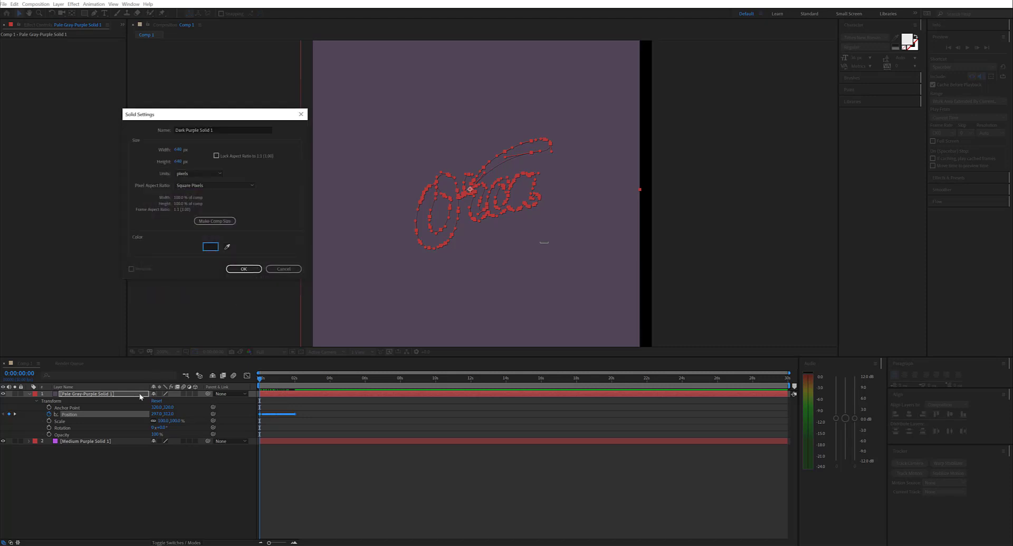
click(256, 271)
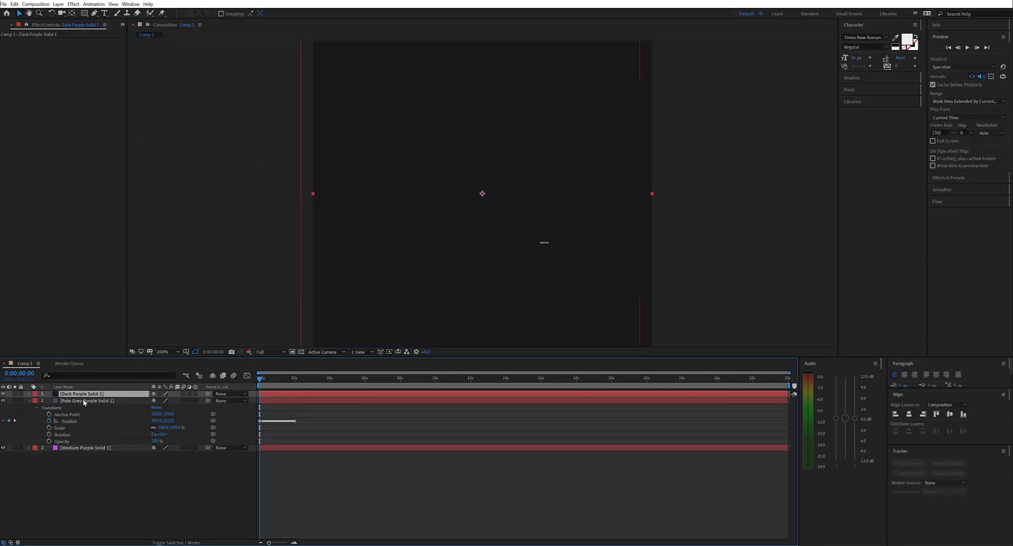
- Rename the grey-purple solid that carries the pasted Position keyframes as "Path layer"
click(83, 401)
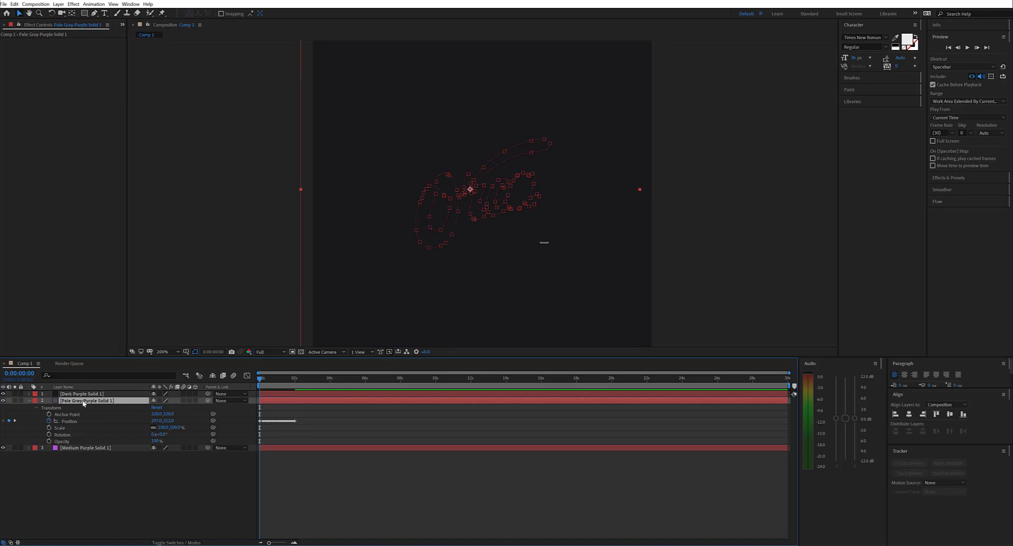
key(Return)
text(Path layer)
key(Return)
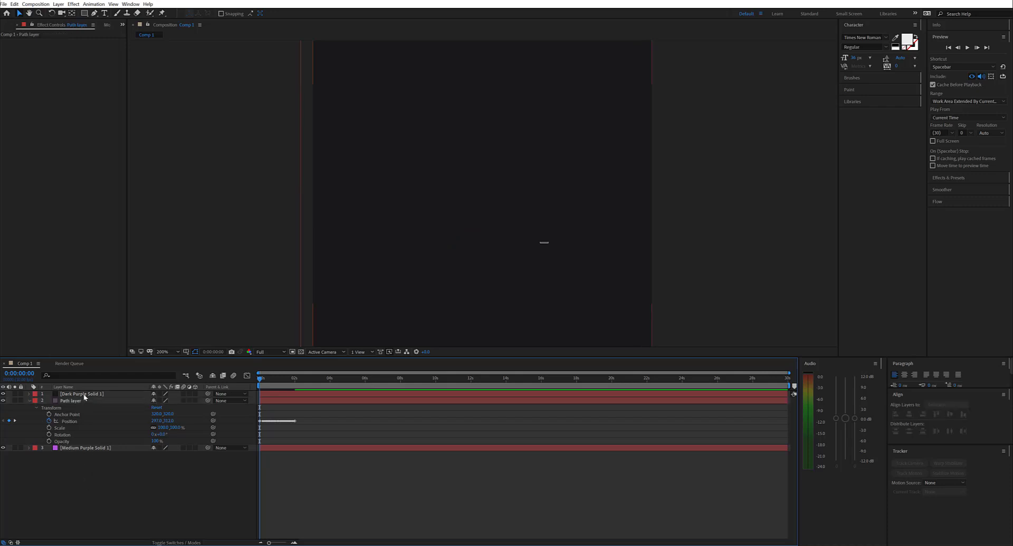
- Apply the Aura effect to Dark Purple Solid 1 and set its Producer Type to Motion Path
click(81, 395)
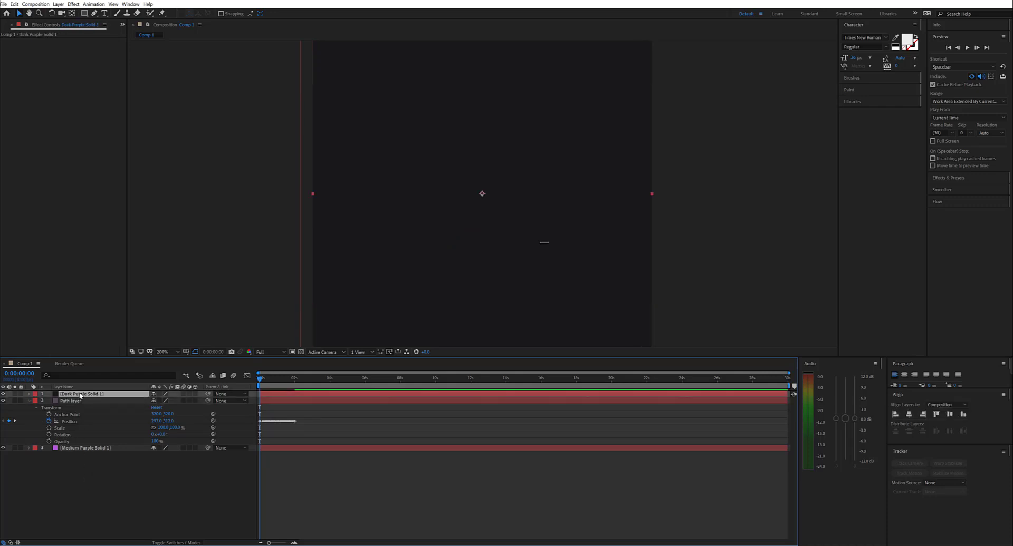
right_click(80, 395)
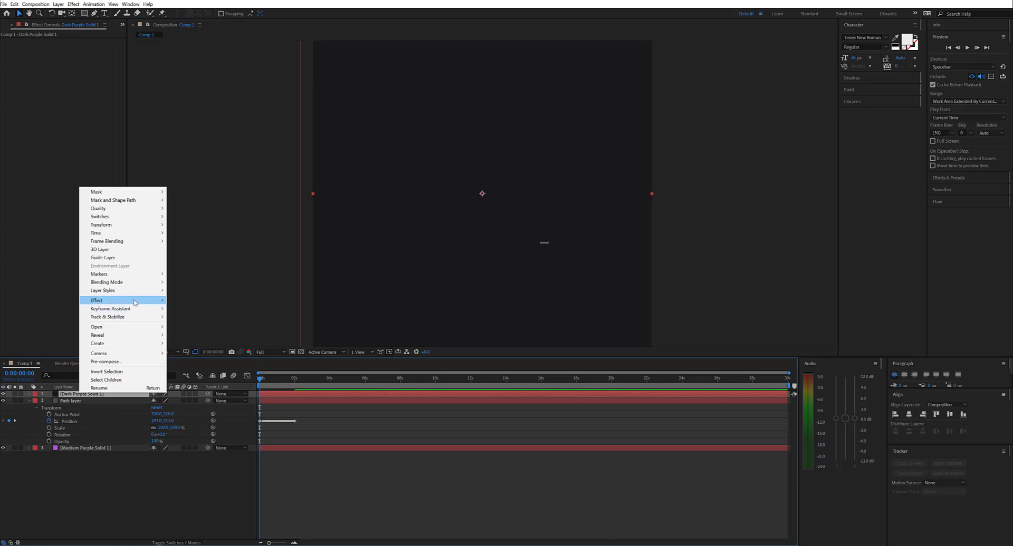
mouse_move(134, 302)
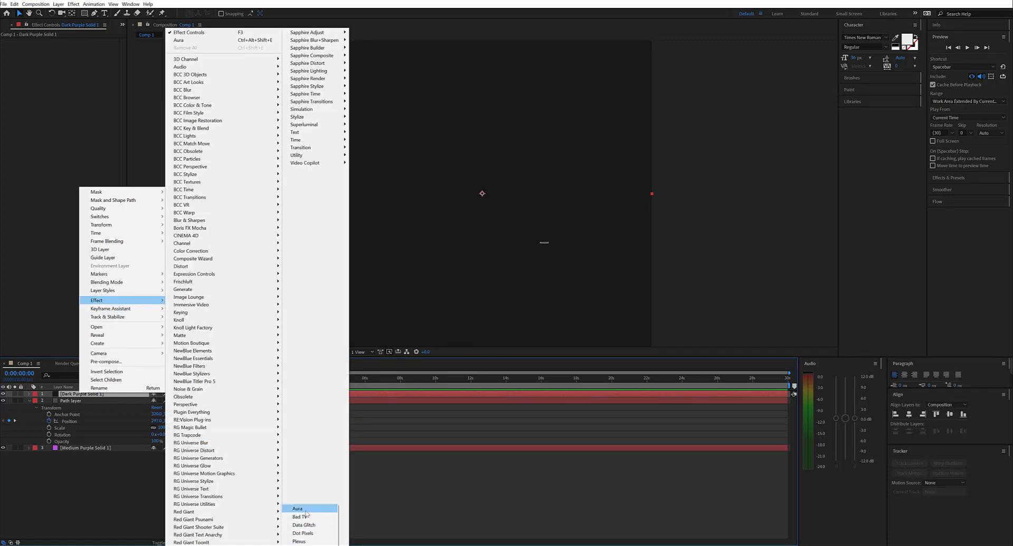
click(293, 508)
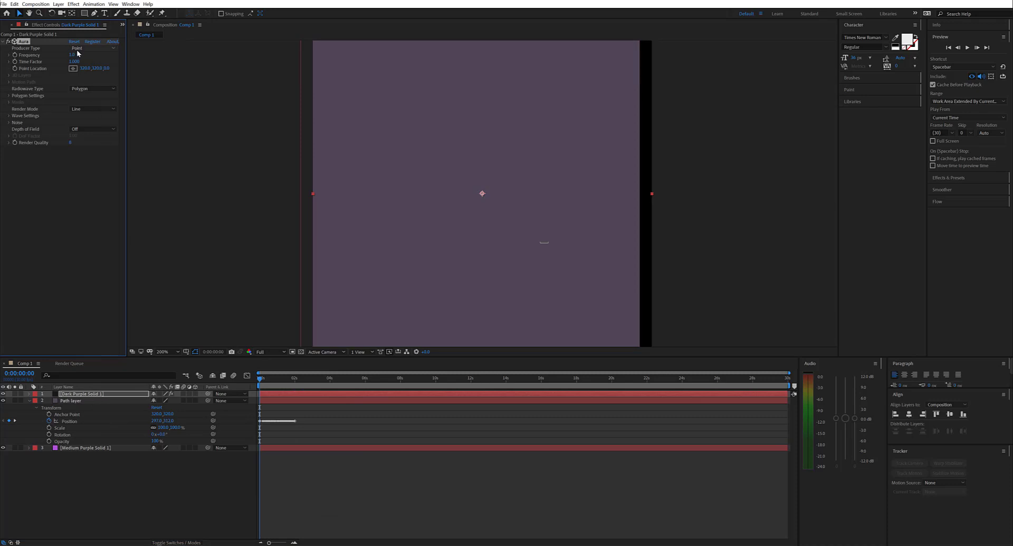
click(77, 49)
click(86, 73)
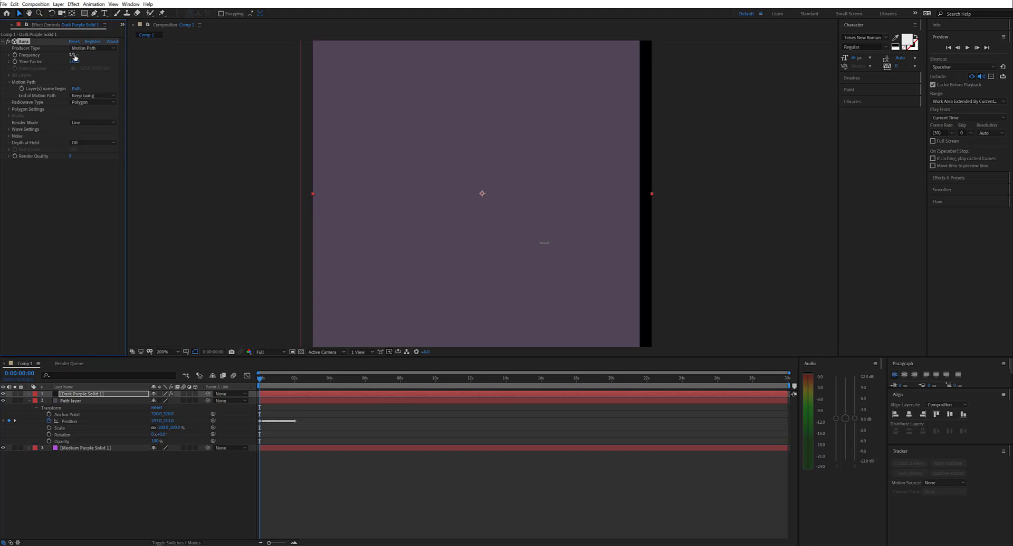
- Set the Path layer's Opacity to 0% and hide Medium Purple Solid 1
mouse_move(260, 380)
mouse_down()
mouse_move(375, 380)
mouse_move(268, 379)
mouse_move(278, 379)
mouse_up()
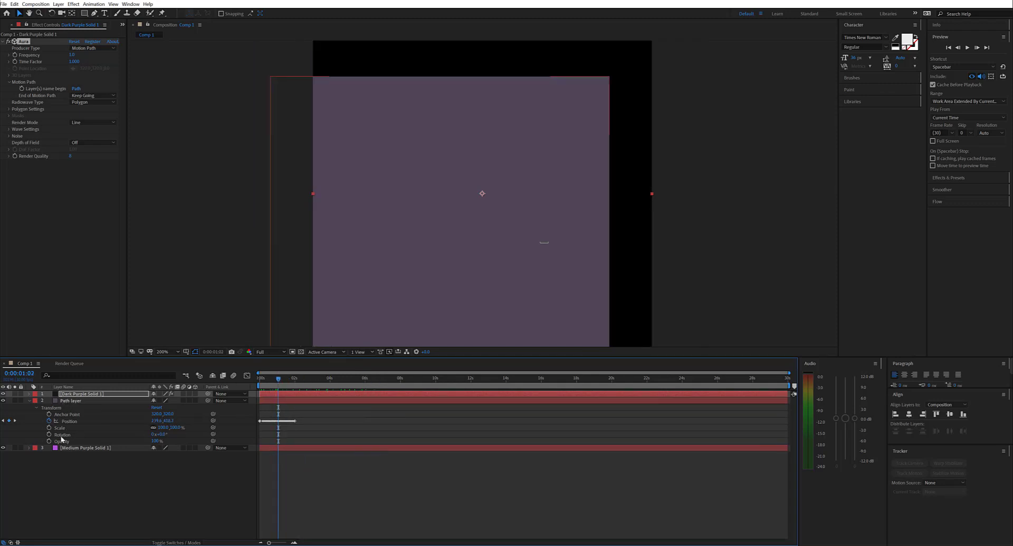
click(155, 441)
text(0)
key(Return)
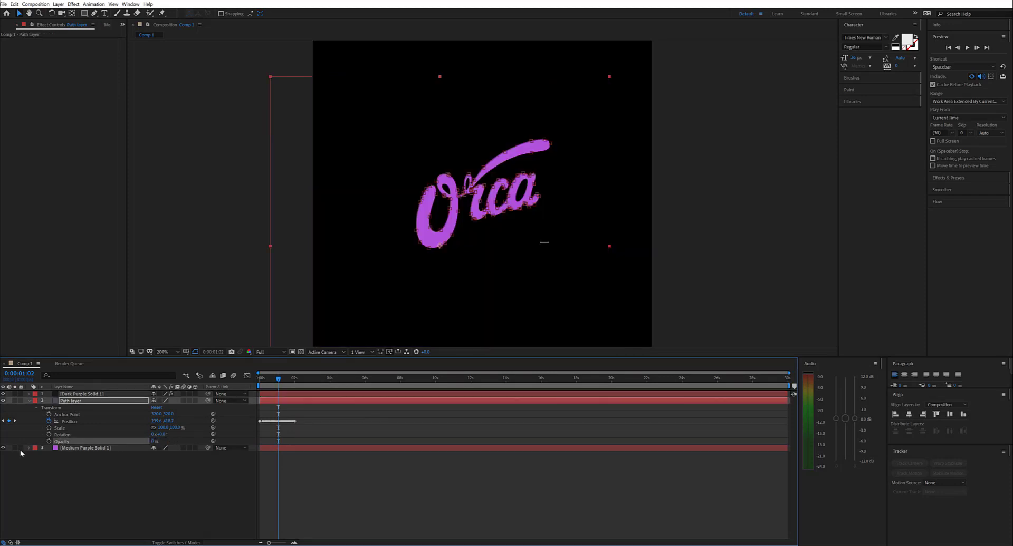
click(4, 449)
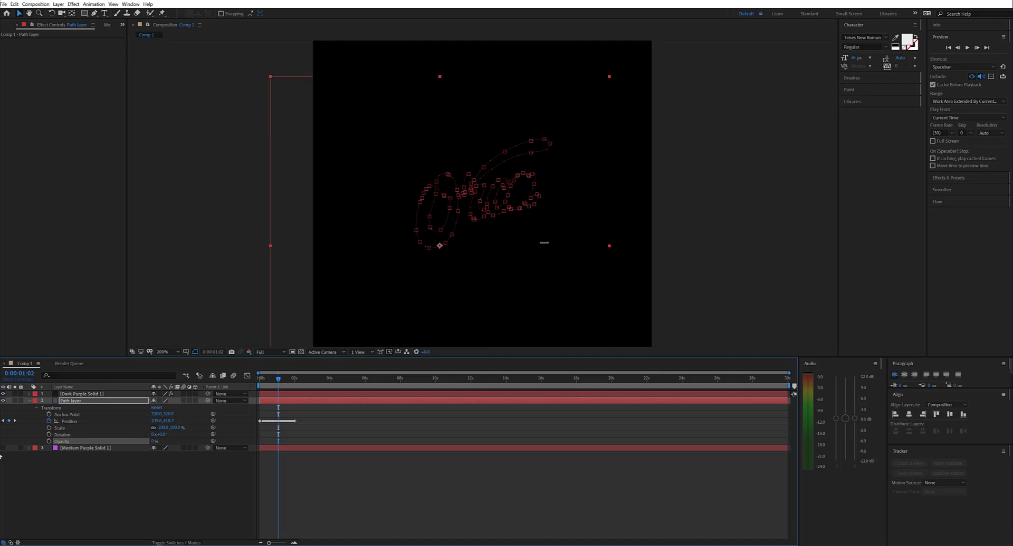
- Make the Path layer 3D and scrub to 0:00:02:29 to check the Aura waves
mouse_move(277, 378)
mouse_down()
mouse_move(295, 378)
mouse_move(264, 379)
mouse_up()
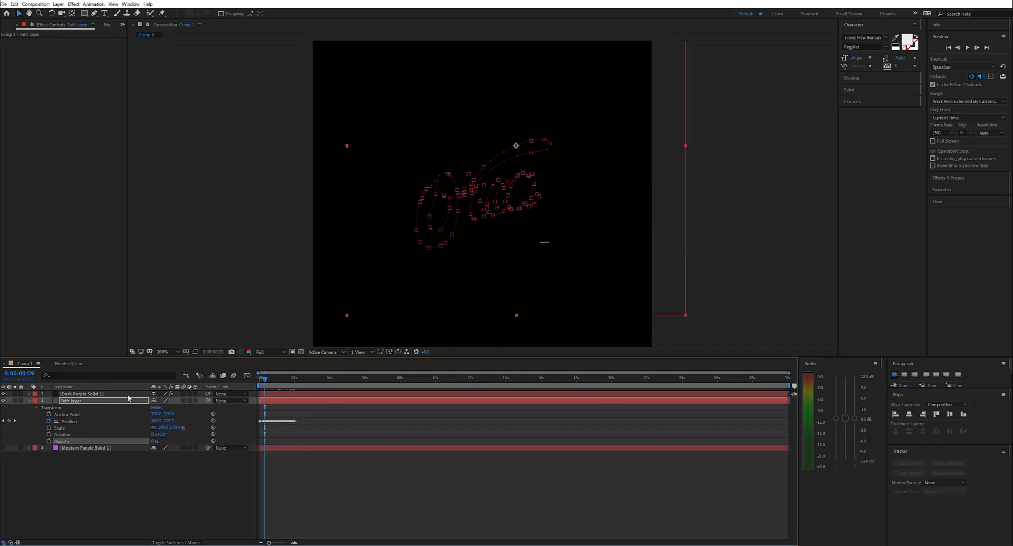
click(194, 401)
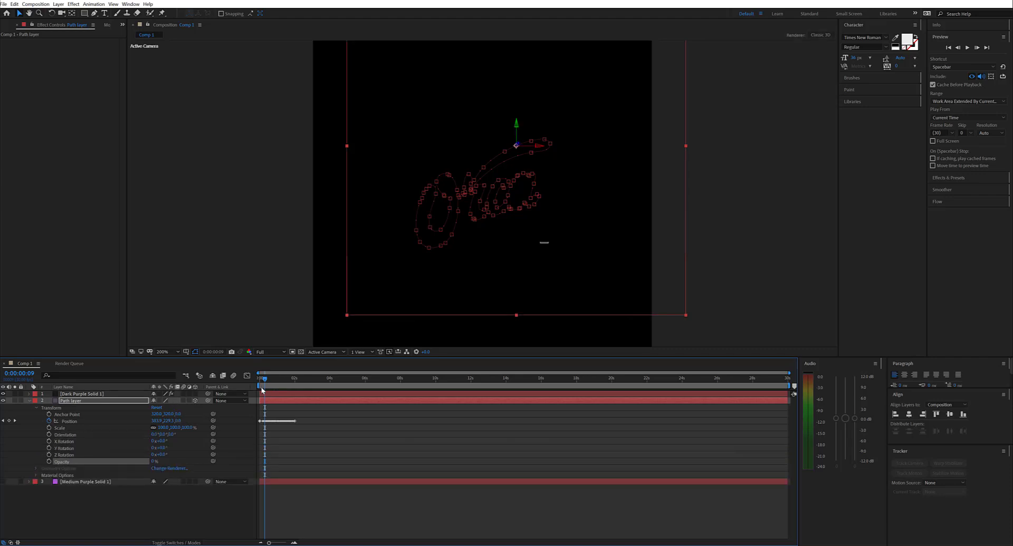
drag(270, 380, 318, 380)
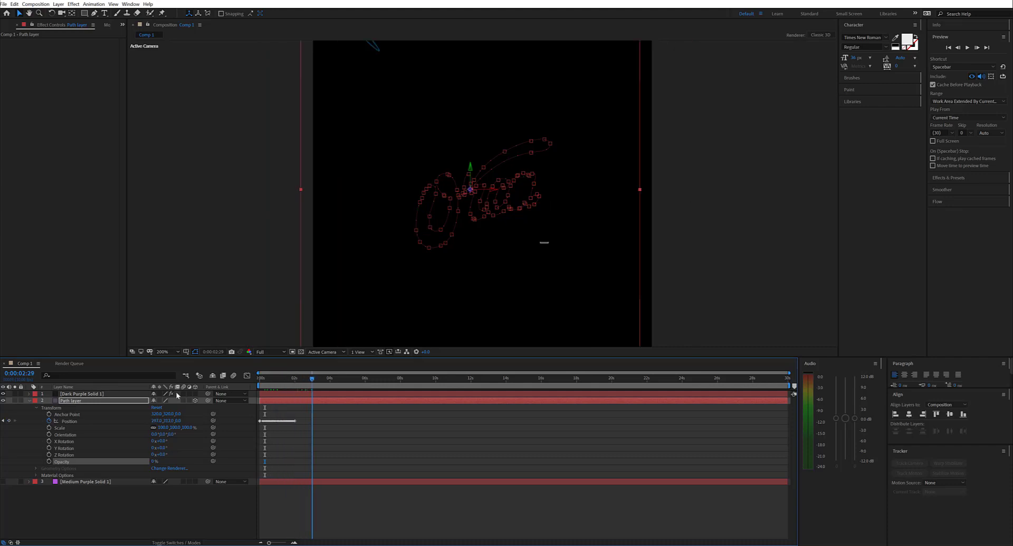
- Scrub the timeline to 0:00:09:22 and back to the start to examine the Aura waves against the Path layer's motion
click(319, 391)
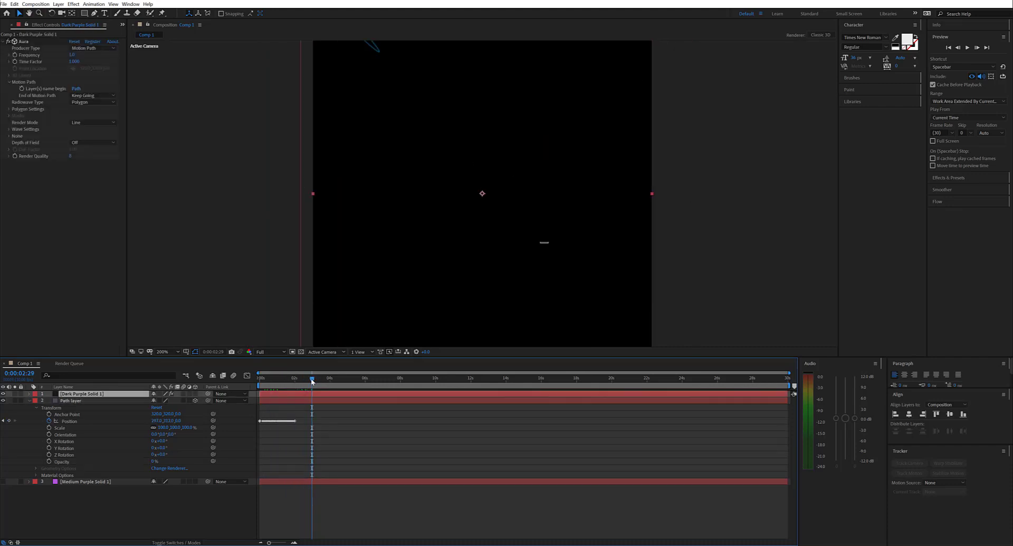
drag(316, 380, 293, 386)
drag(304, 385, 460, 388)
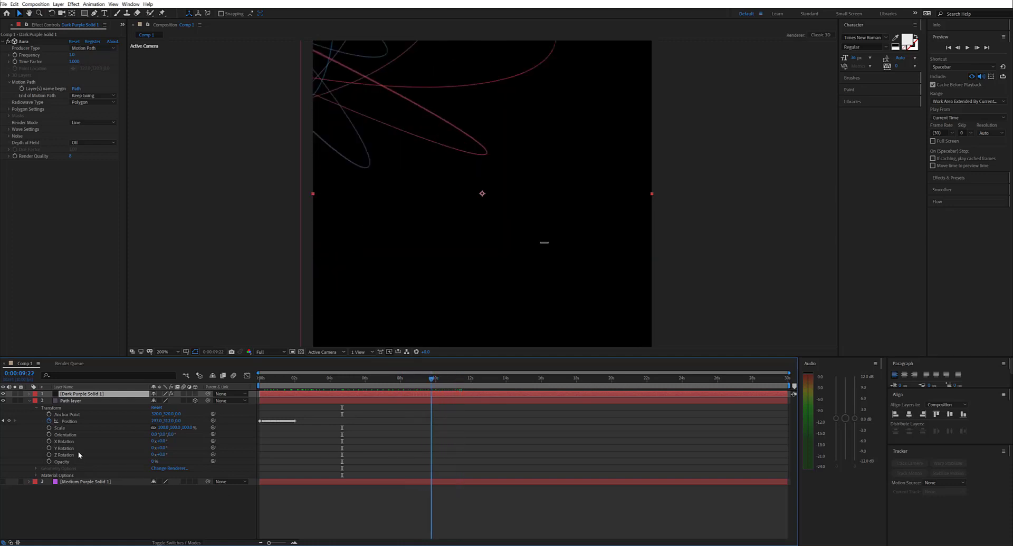
click(80, 401)
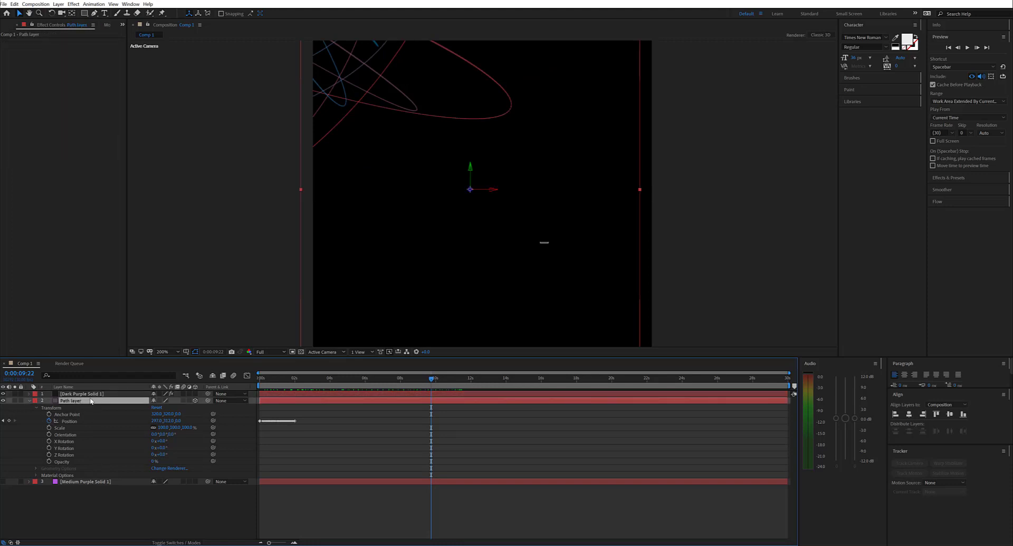
drag(430, 379, 243, 393)
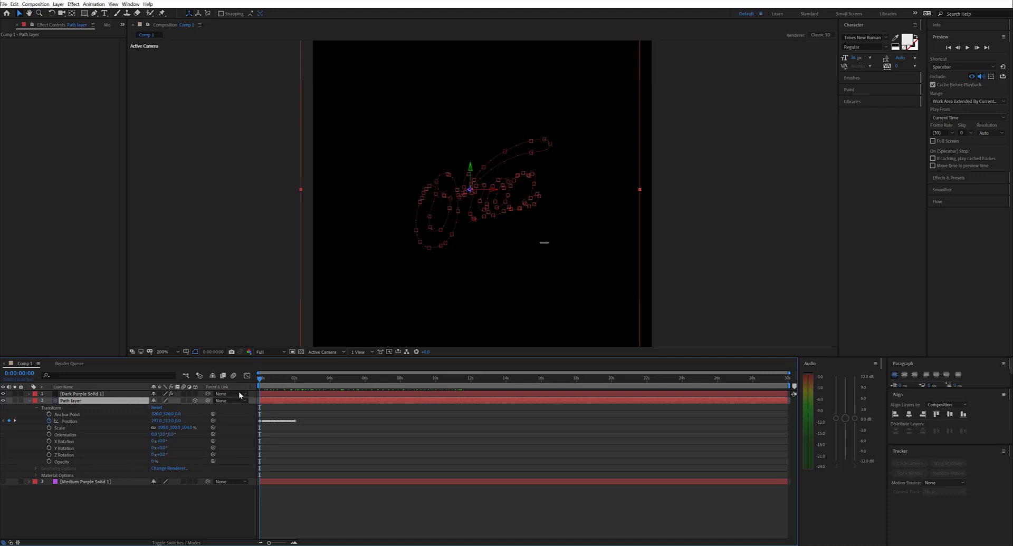
click(69, 396)
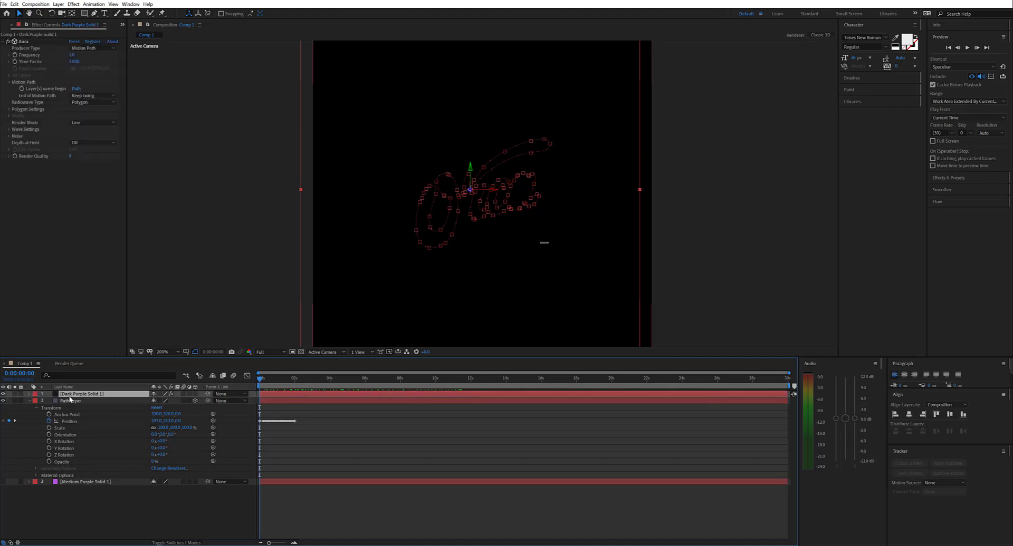